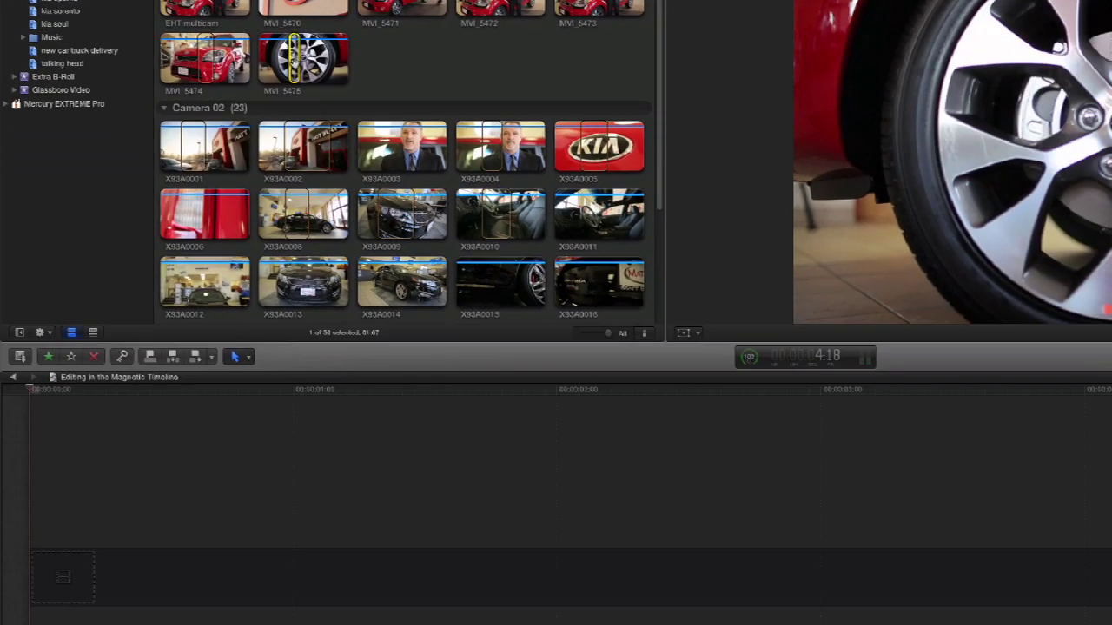
Step: Append wheel clip MVI_5475, showroom clip X93A0008 and exterior clip X93A0001 with E
{"action": "key", "text": "e"}
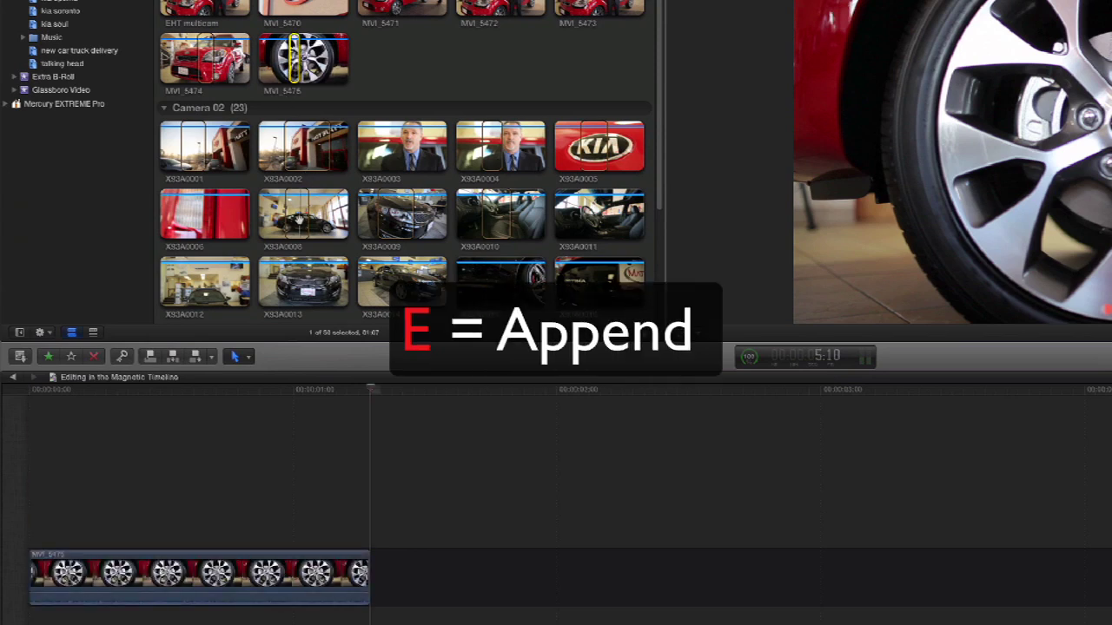
{"action": "left_click", "coordinate": [297, 219]}
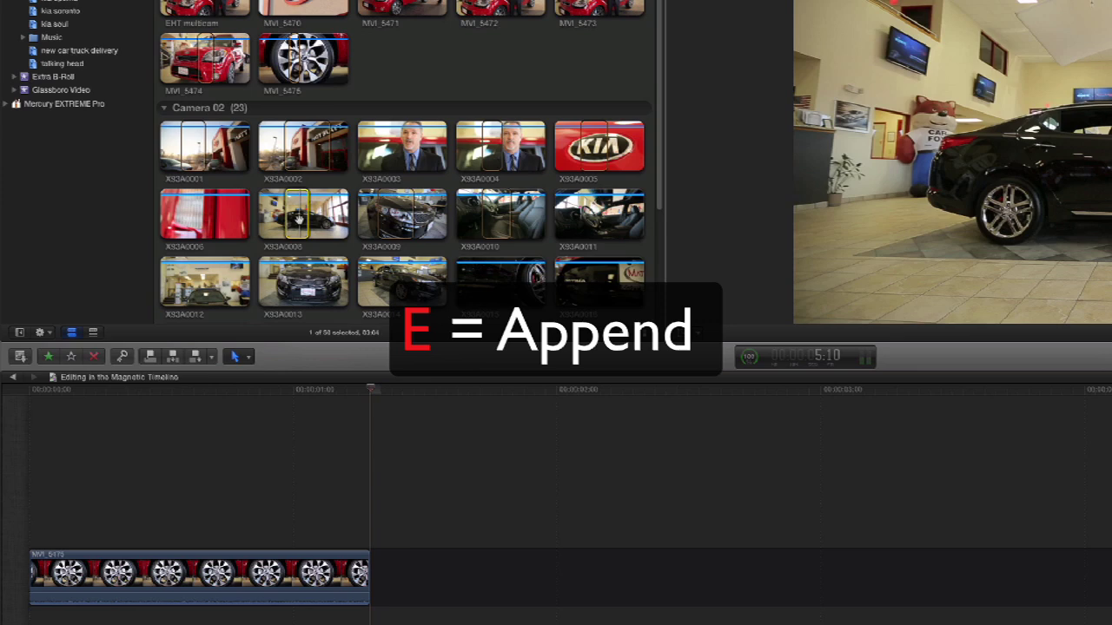
{"action": "key", "text": "e"}
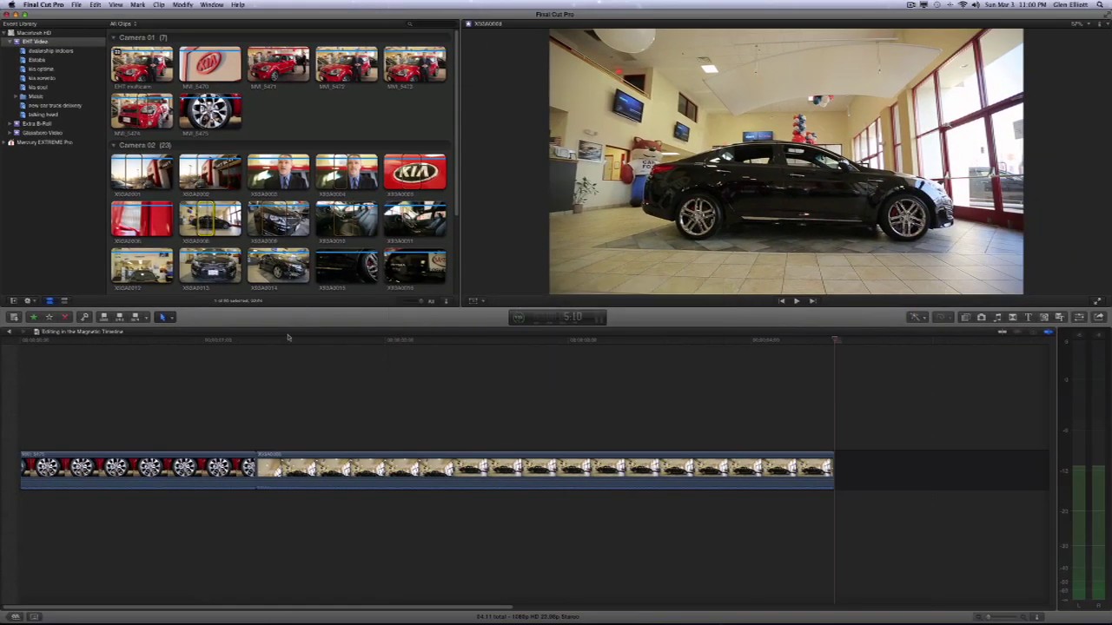
{"action": "left_click", "coordinate": [348, 443]}
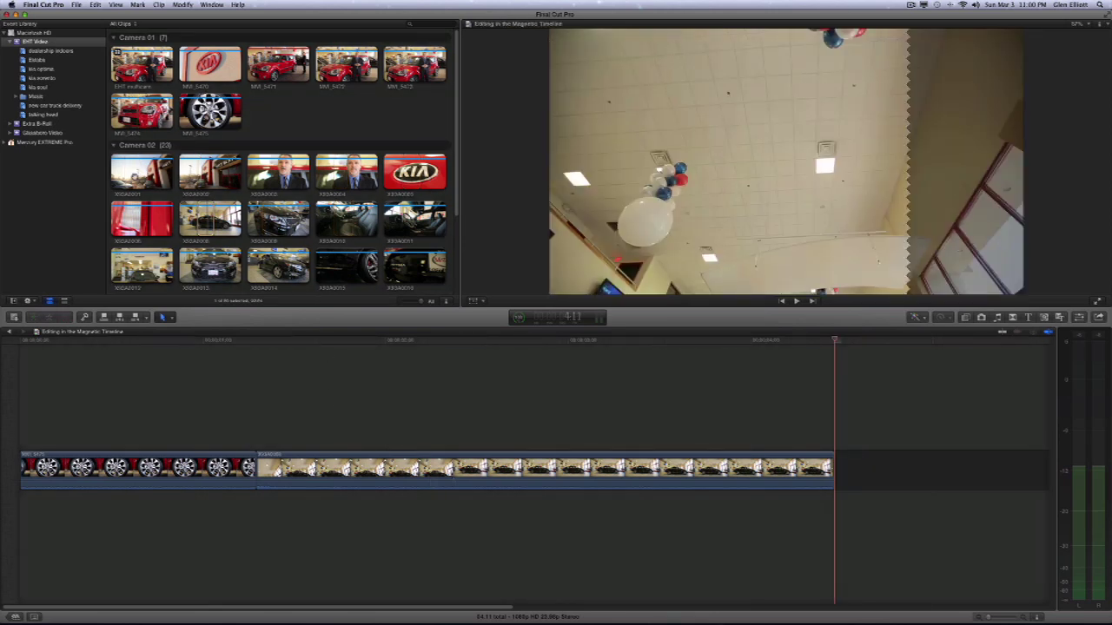
{"action": "left_click", "coordinate": [138, 175]}
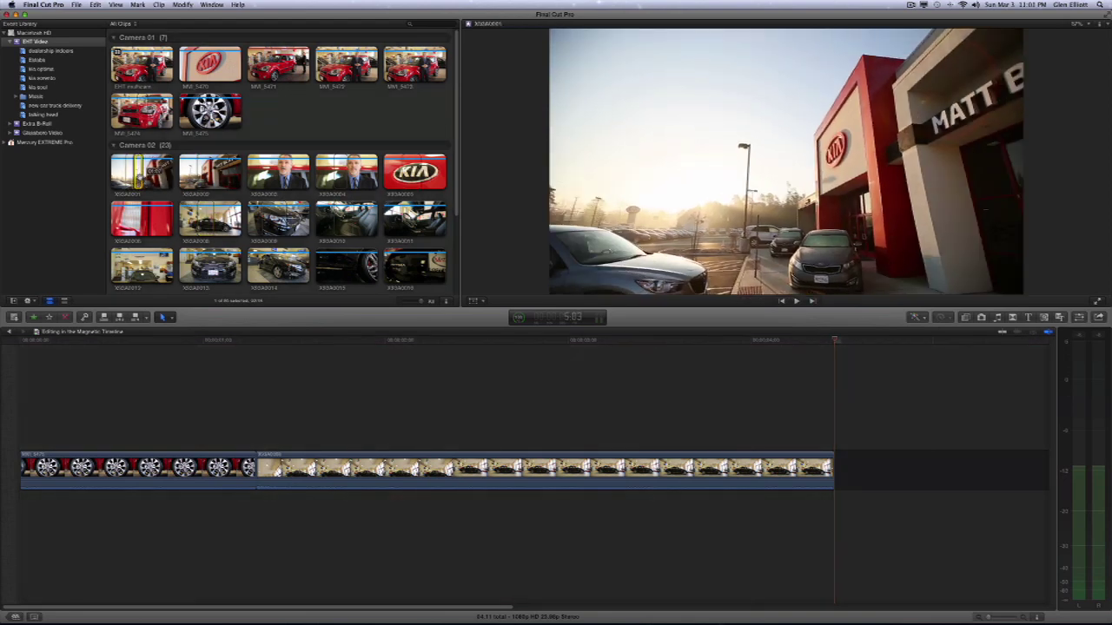
{"action": "key", "text": "e"}
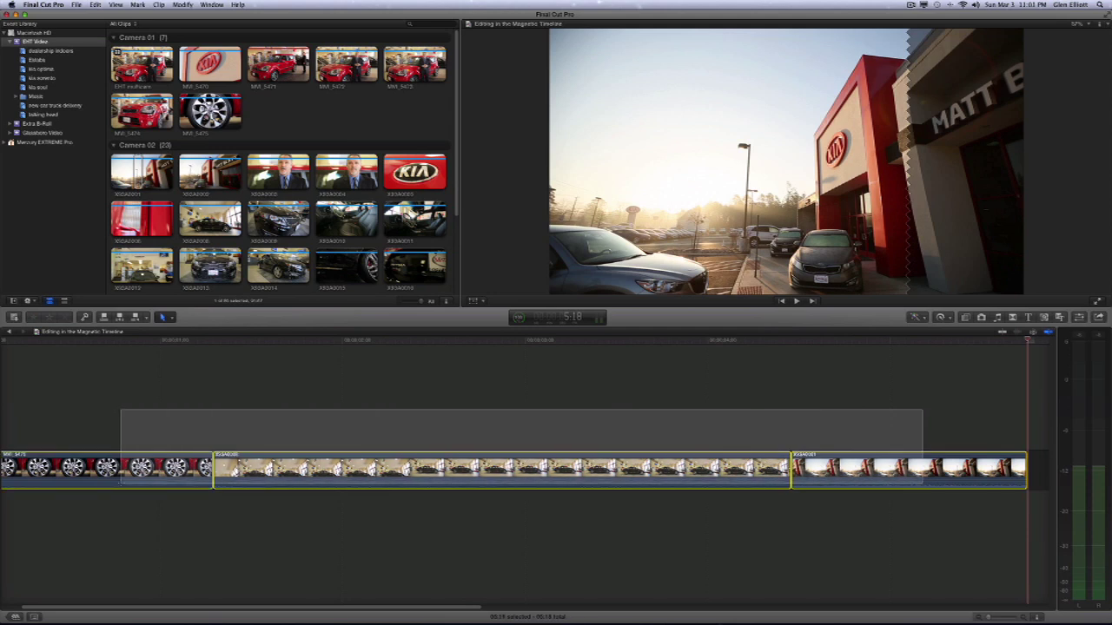
{"action": "left_click", "coordinate": [202, 417]}
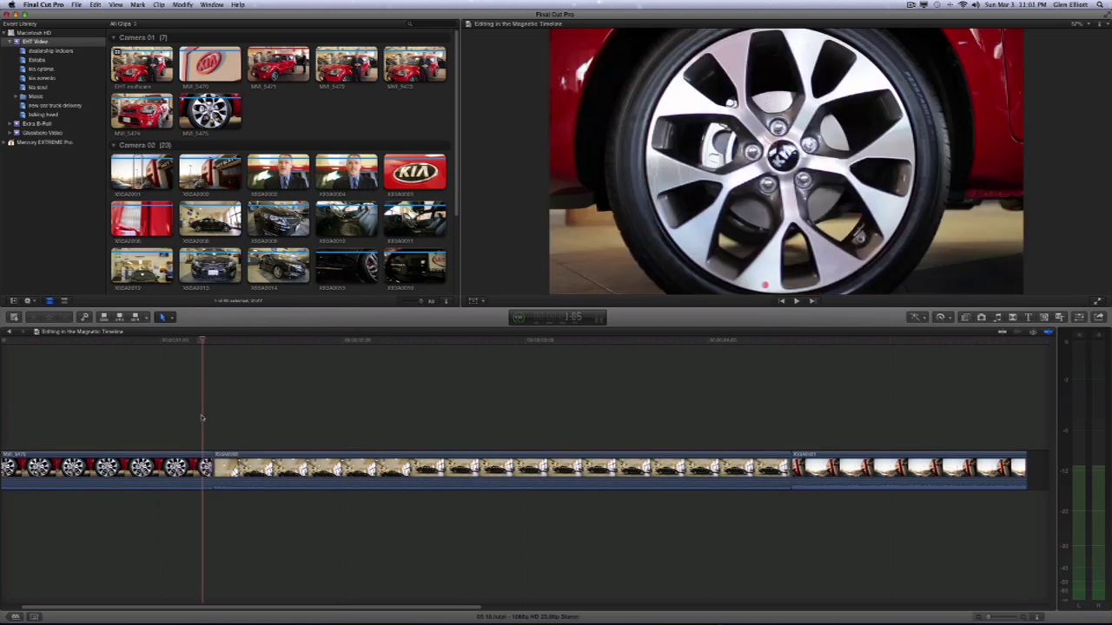
Step: Insert the wheel clip at the first edit point, then delete it again
{"action": "left_click", "coordinate": [199, 344]}
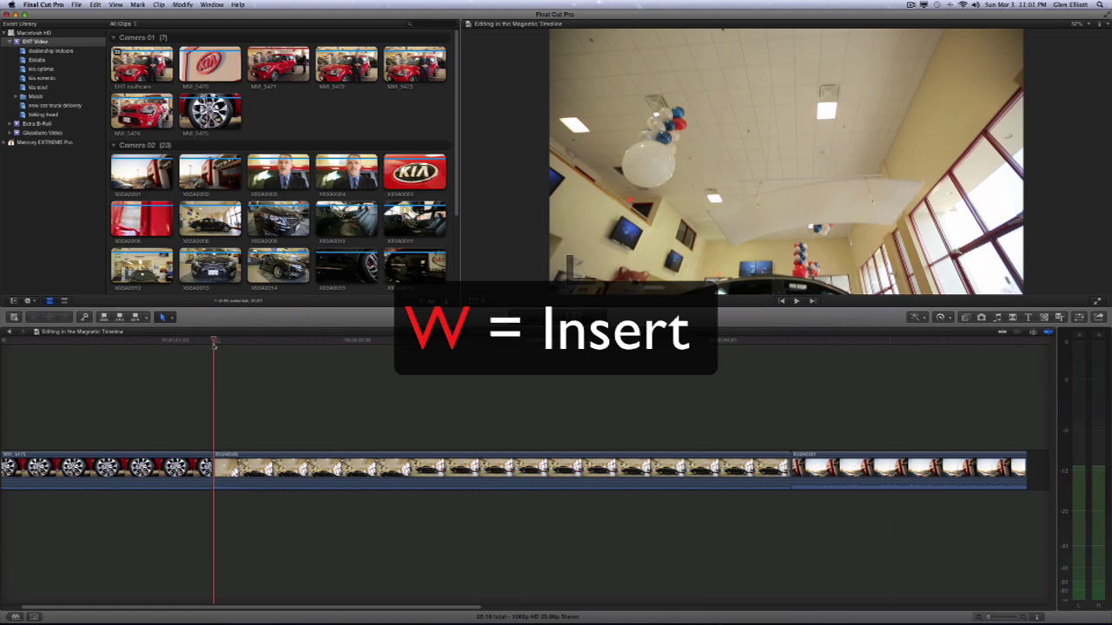
{"action": "key", "text": "w"}
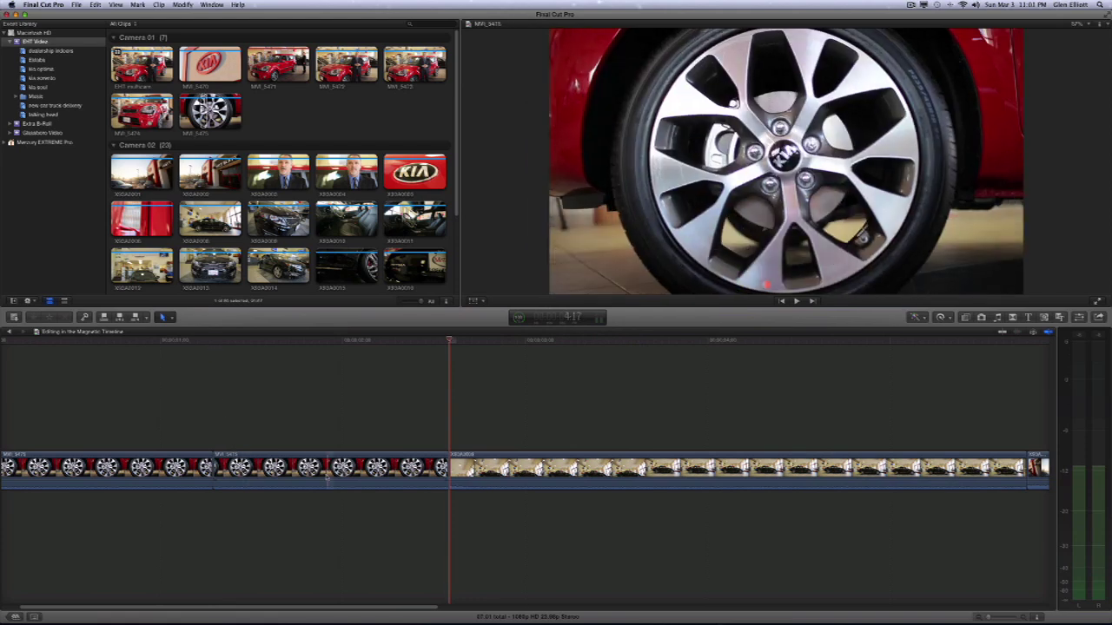
{"action": "left_click", "coordinate": [329, 476]}
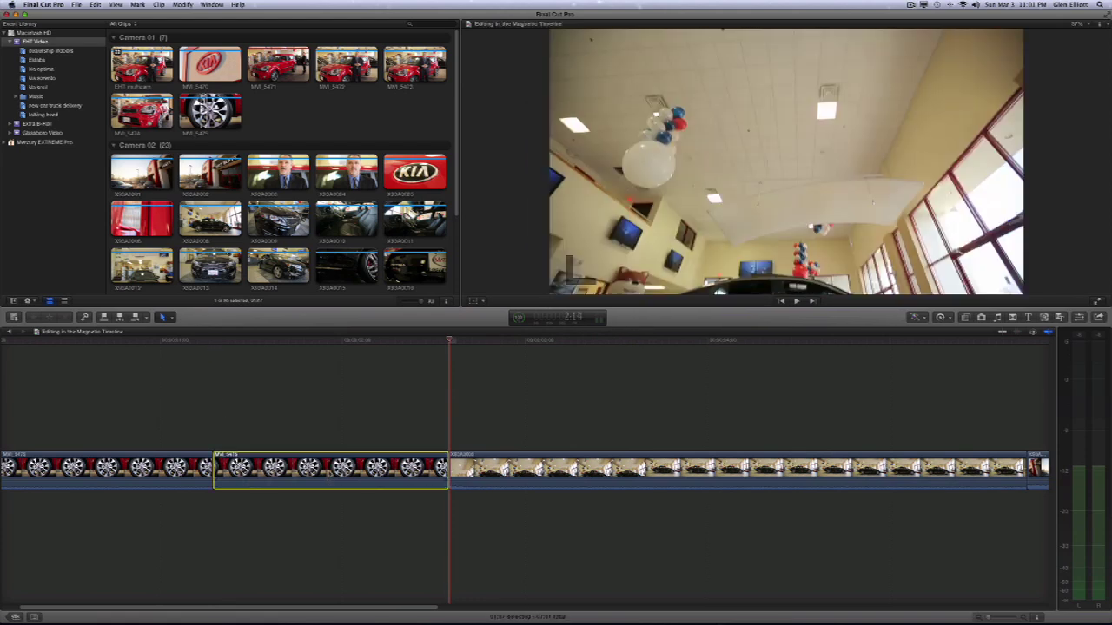
{"action": "key", "text": "Delete"}
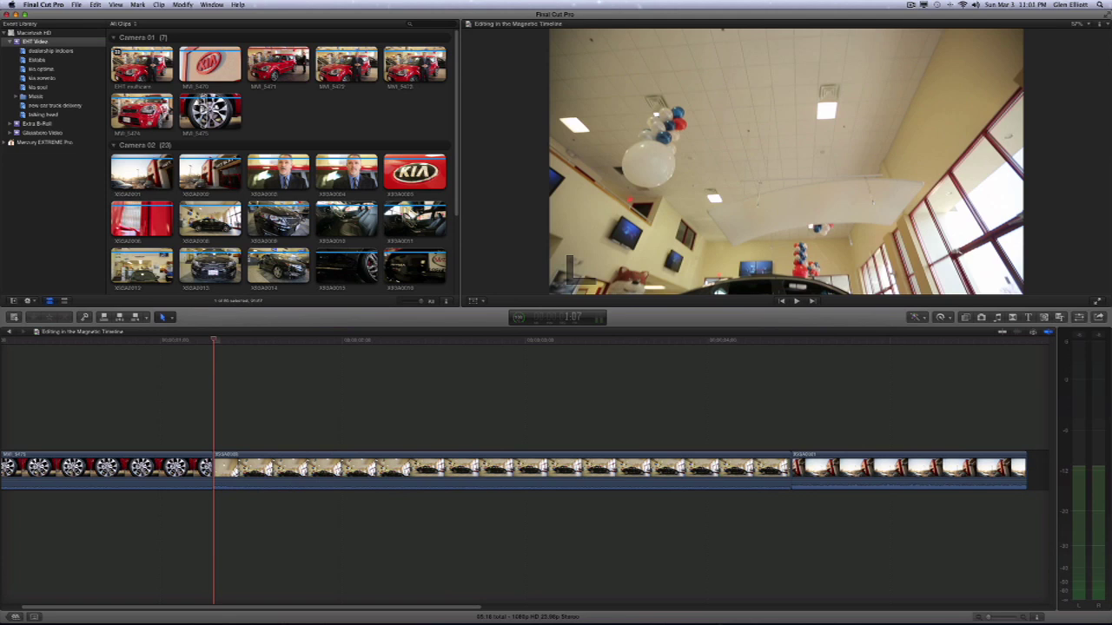
Step: Insert car-interior clip X93A0010 at the first edit point with W
{"action": "left_click", "coordinate": [337, 223]}
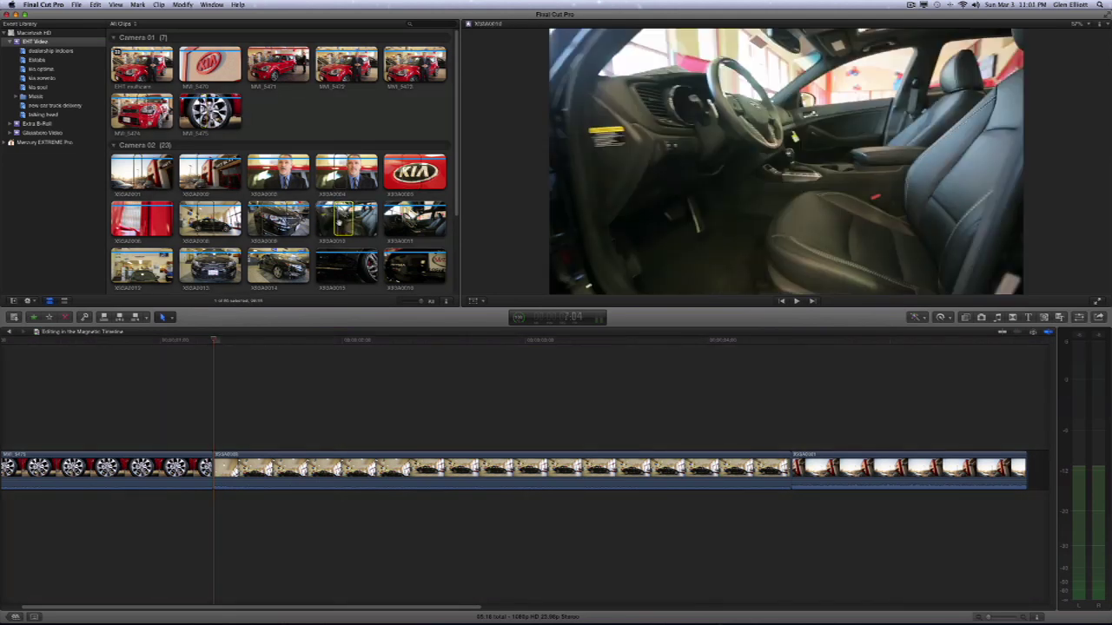
{"action": "left_click", "coordinate": [214, 342]}
{"action": "key", "text": "w"}
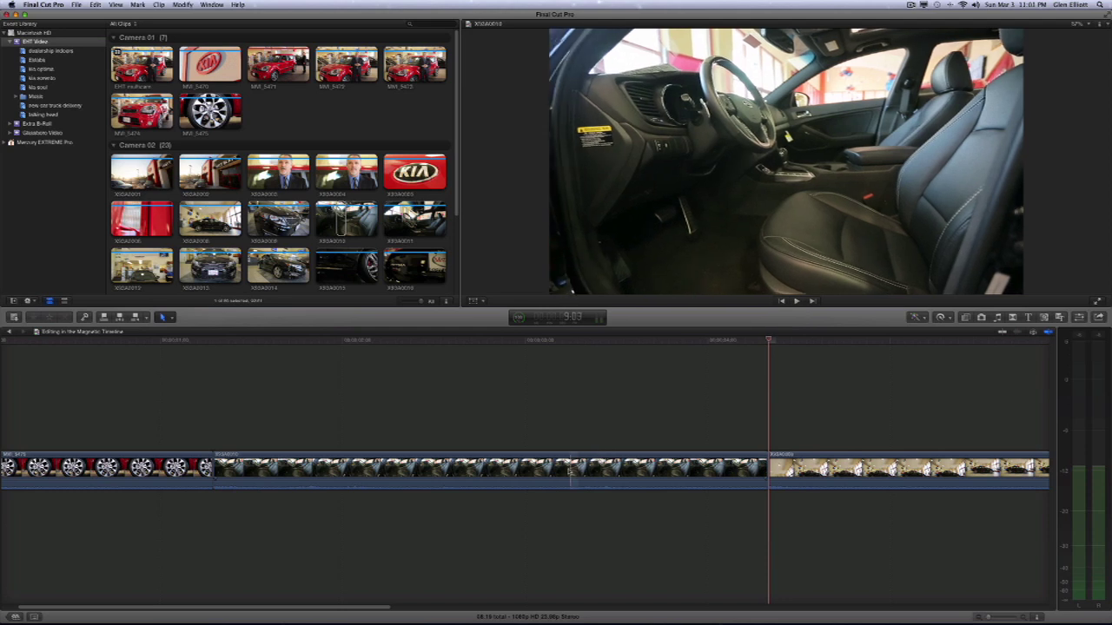
{"action": "key", "text": "super+minus"}
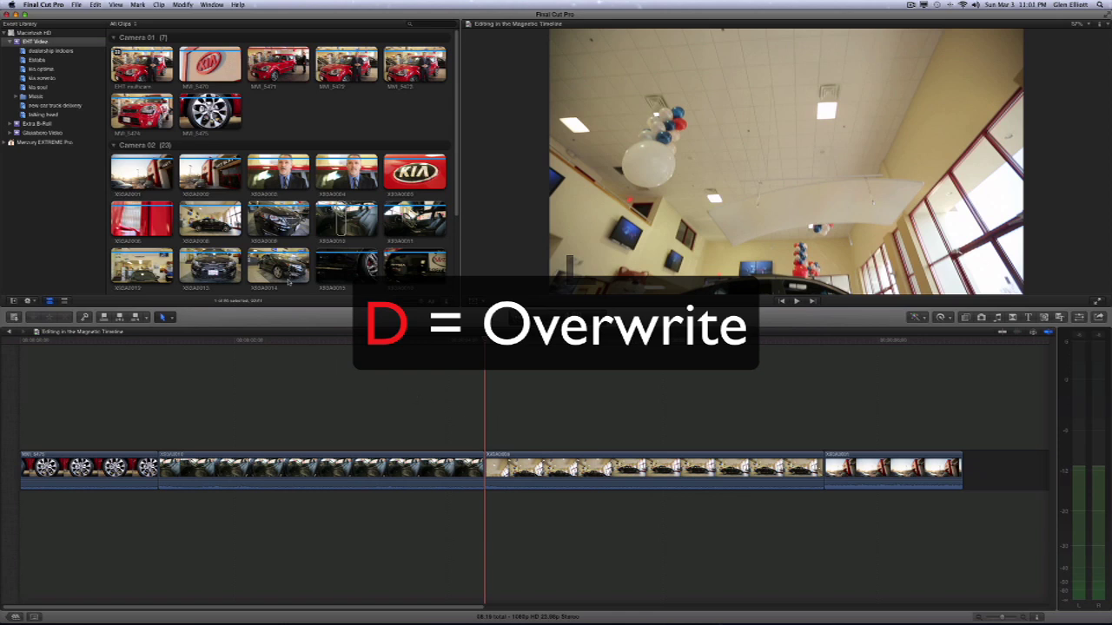
Step: Overwrite wheel clip MVI_5475 onto the later part of showroom clip X93A0008 using D
{"action": "left_click", "coordinate": [277, 345]}
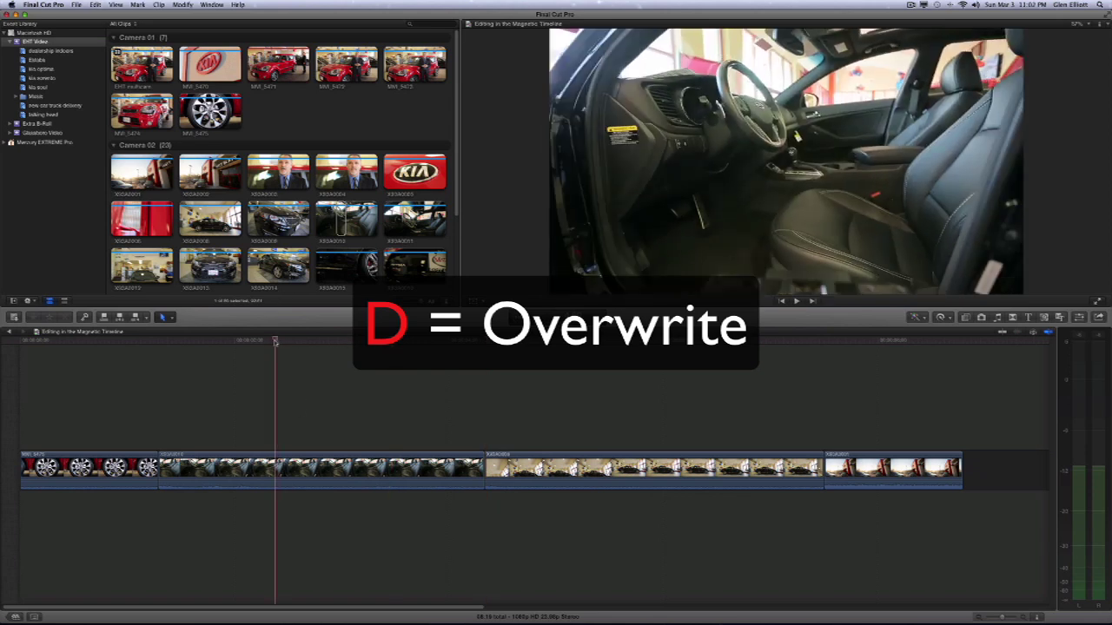
{"action": "left_click", "coordinate": [523, 361]}
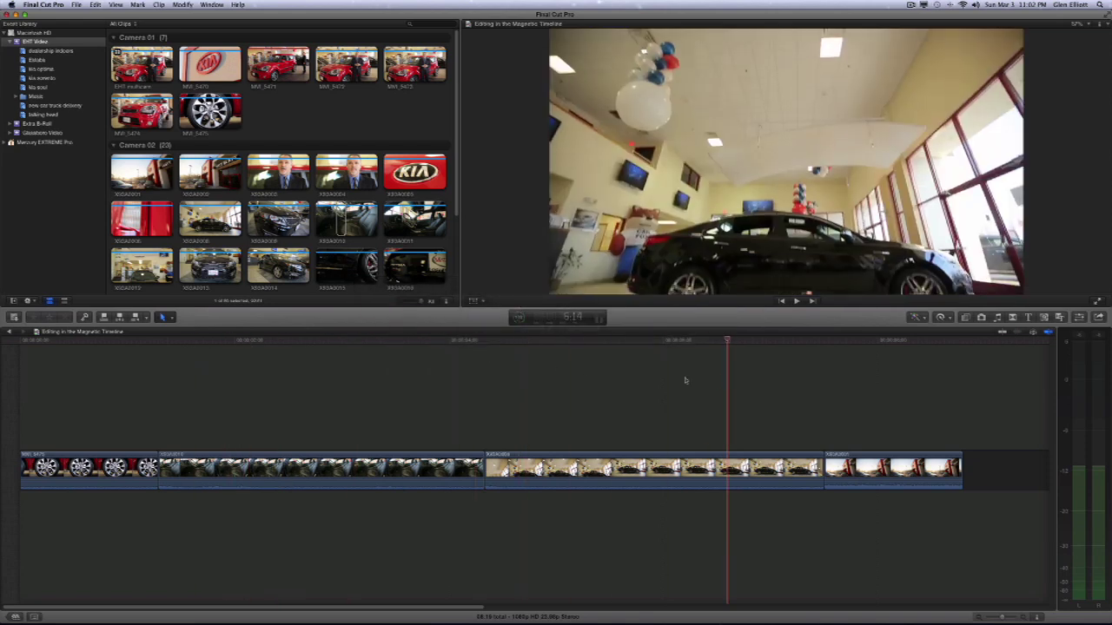
{"action": "left_click", "coordinate": [610, 373]}
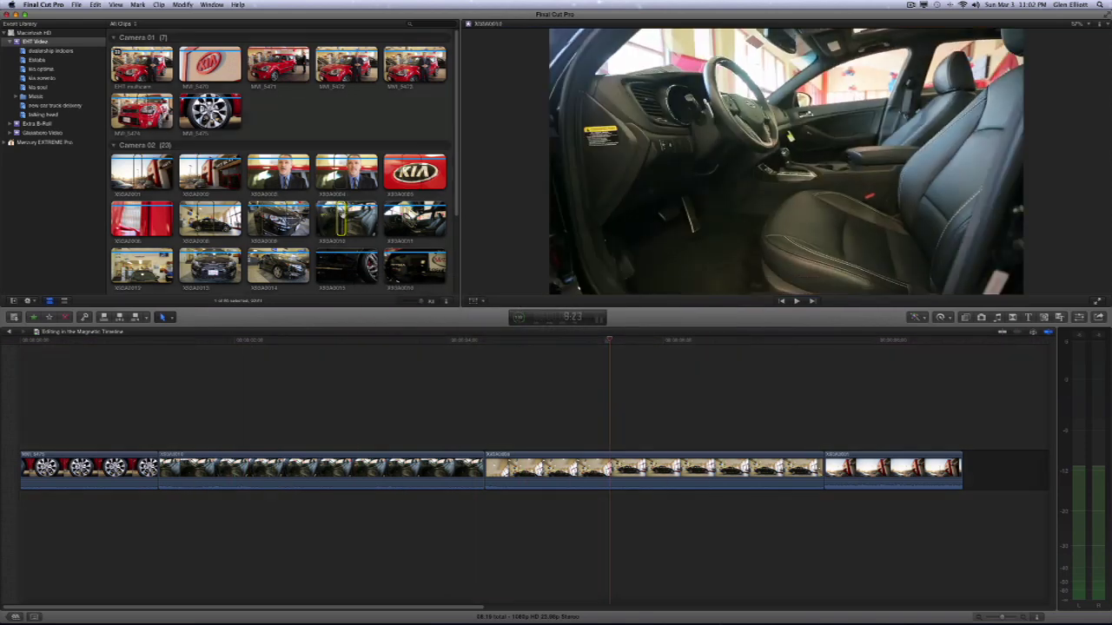
{"action": "left_click", "coordinate": [637, 344]}
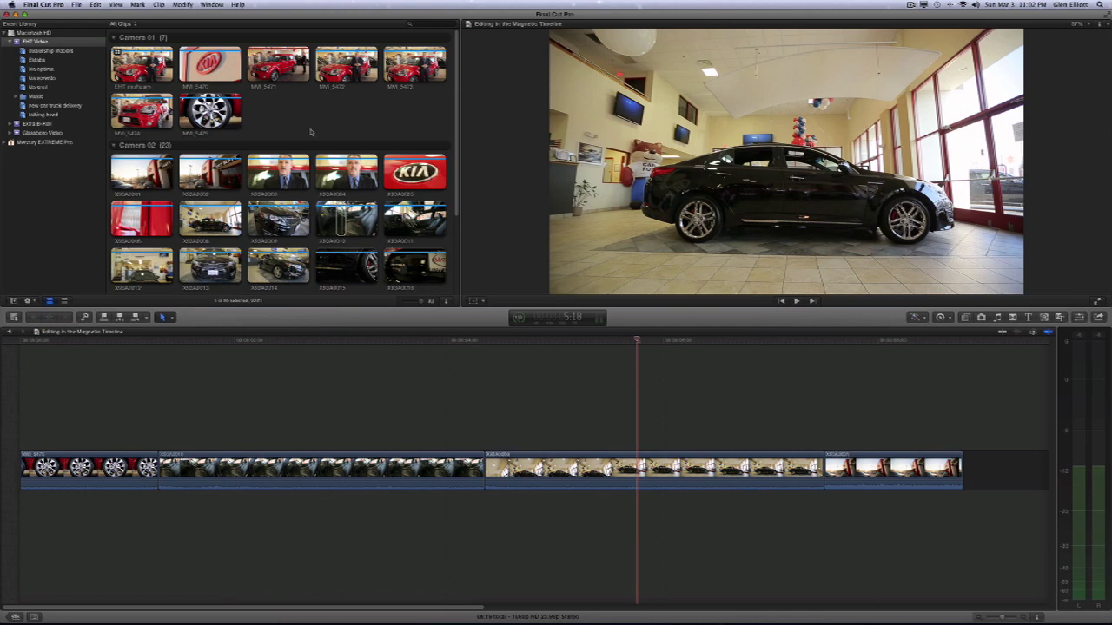
{"action": "left_click", "coordinate": [203, 113]}
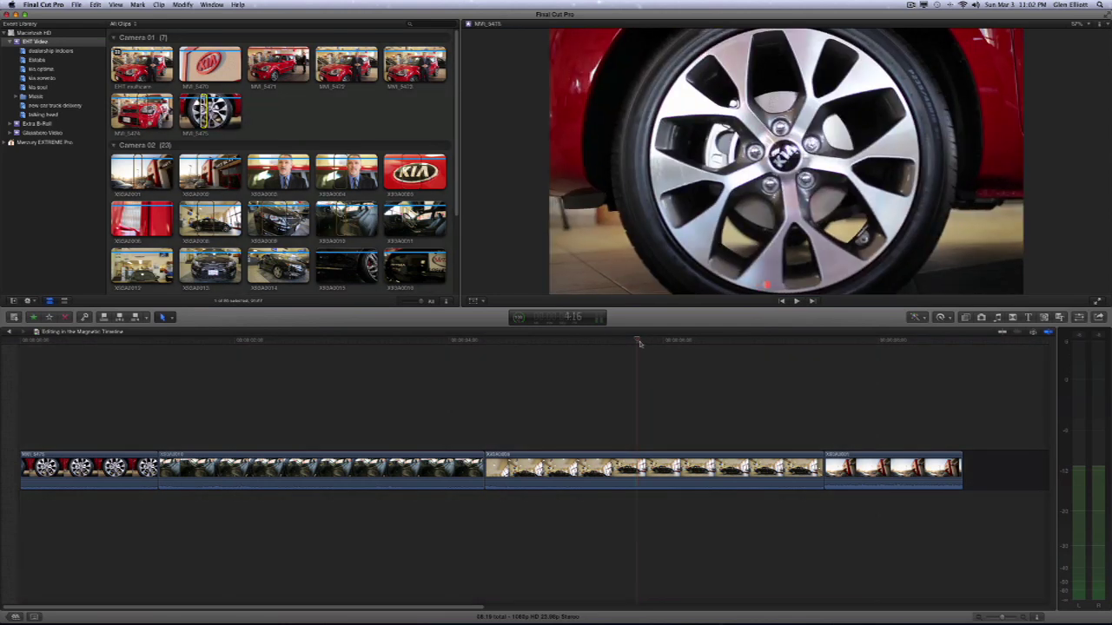
{"action": "key", "text": "d"}
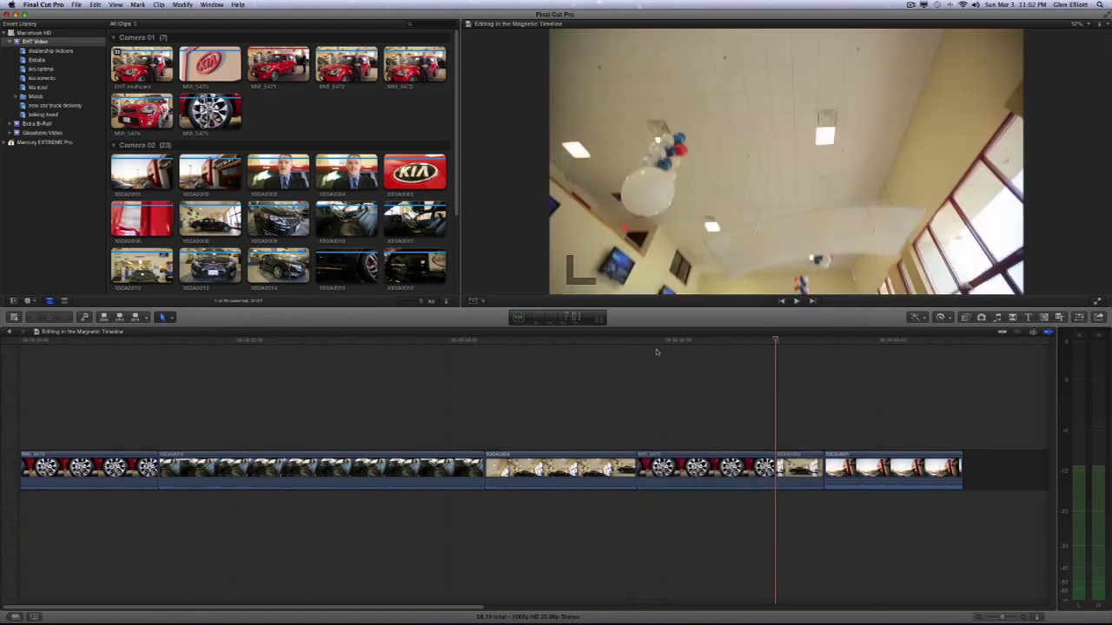
{"action": "left_click_drag", "start_coordinate": [658, 340], "coordinate": [158, 341]}
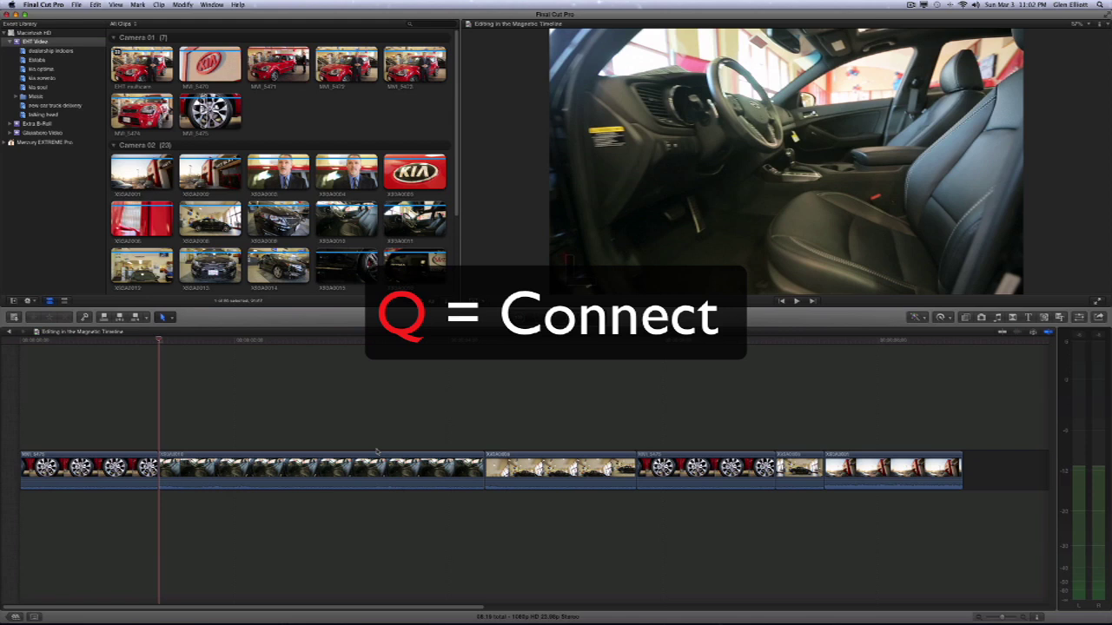
Step: Connect parking-lot clip X93A0022 above the storyline at a playhead inside the car-interior clip
{"action": "left_click", "coordinate": [278, 343]}
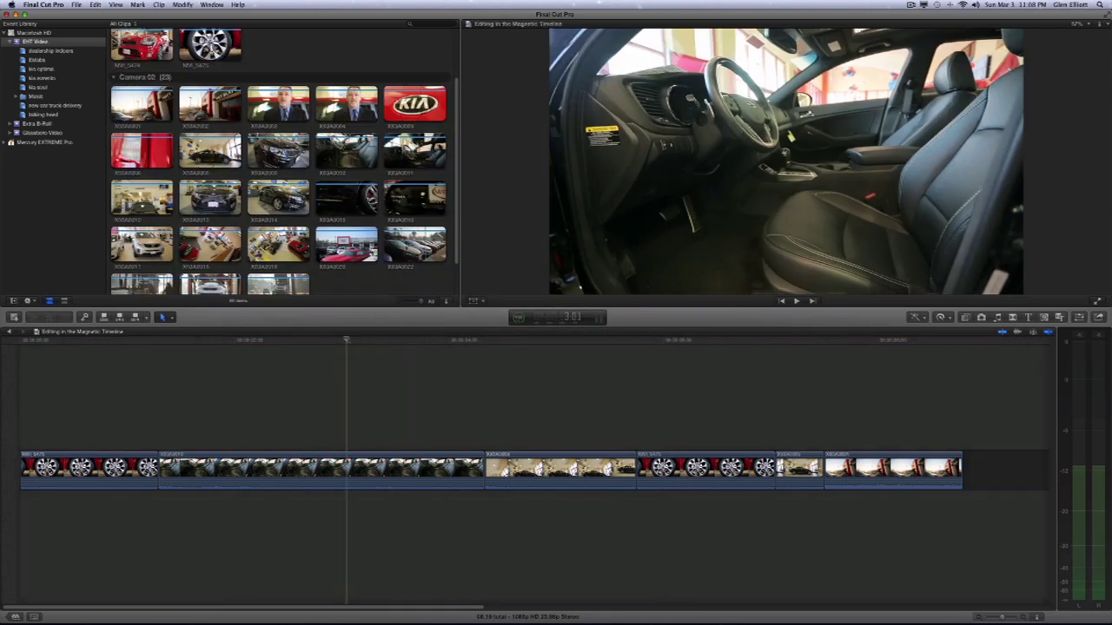
{"action": "left_click", "coordinate": [407, 246]}
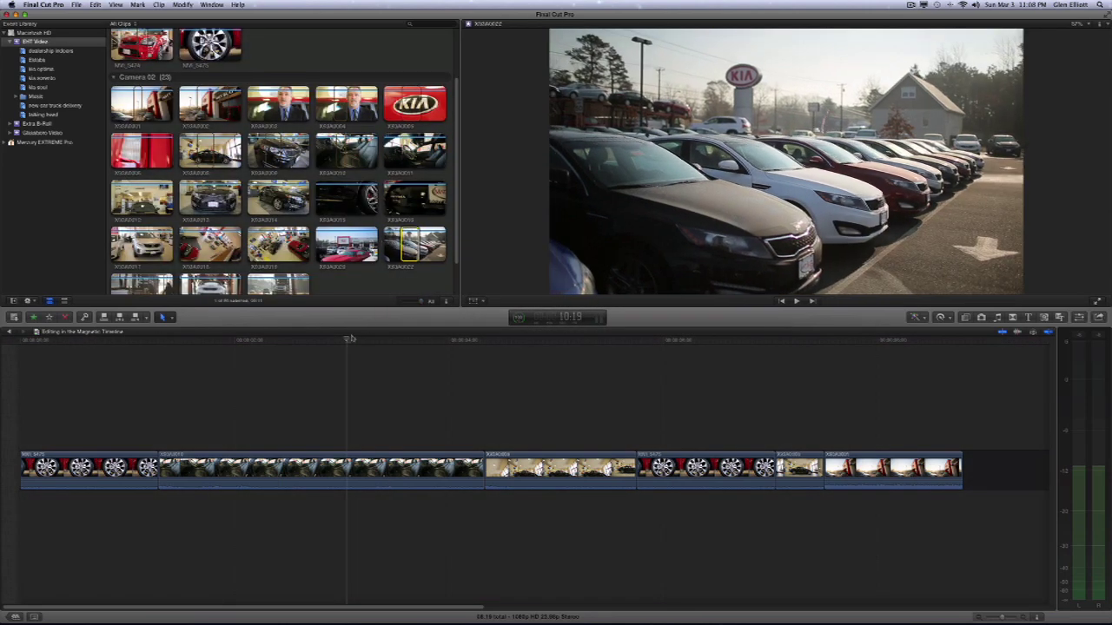
{"action": "left_click_drag", "start_coordinate": [347, 341], "coordinate": [250, 343]}
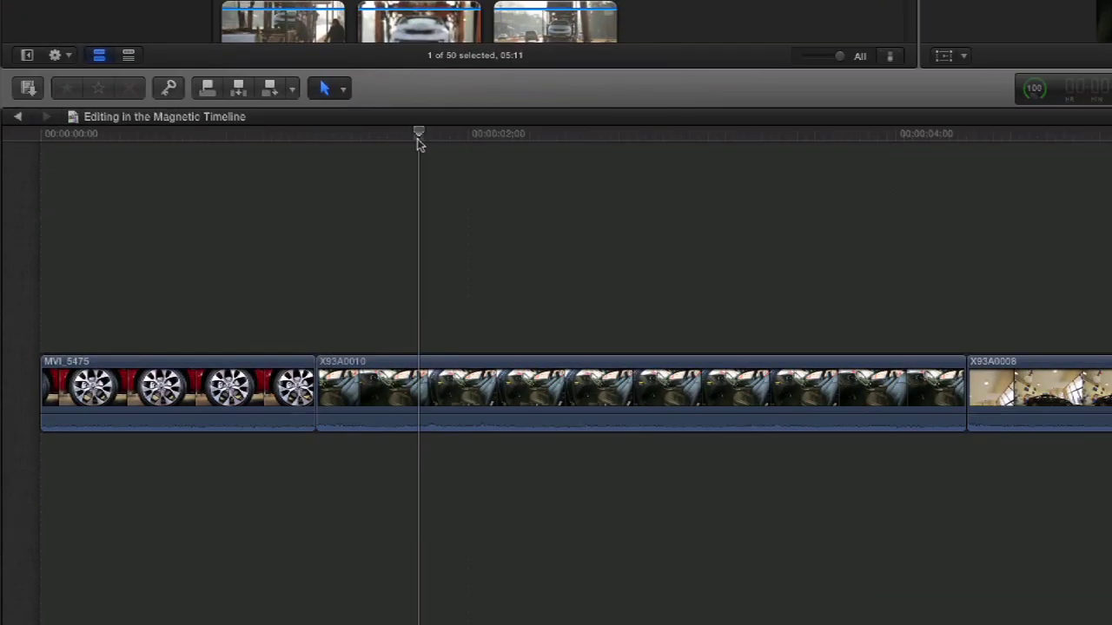
{"action": "key", "text": "q"}
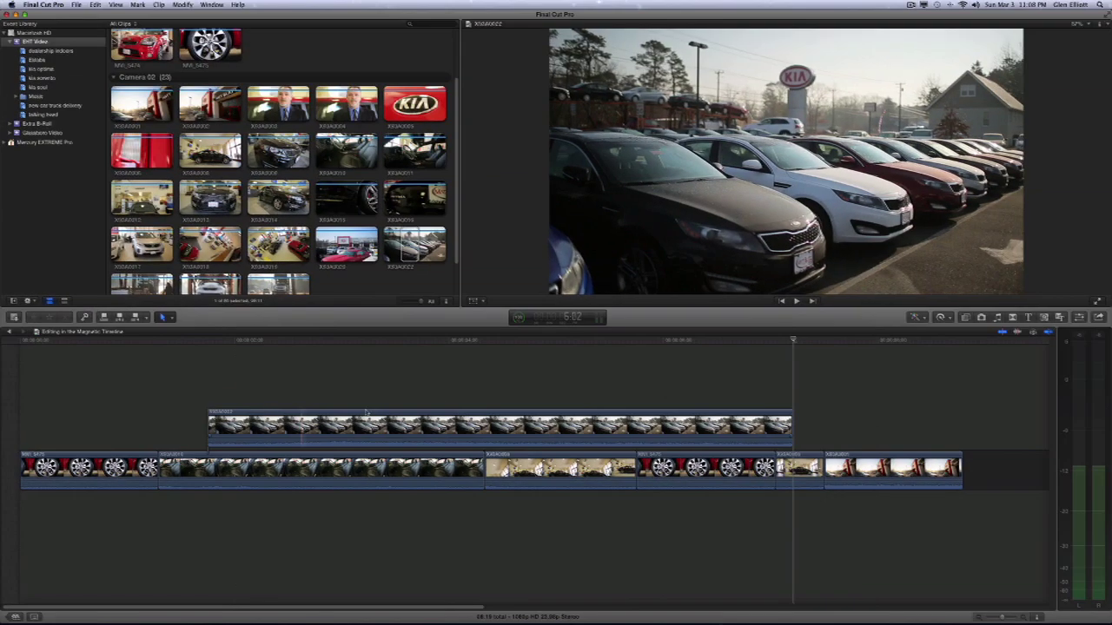
{"action": "left_click_drag", "start_coordinate": [353, 426], "coordinate": [241, 425]}
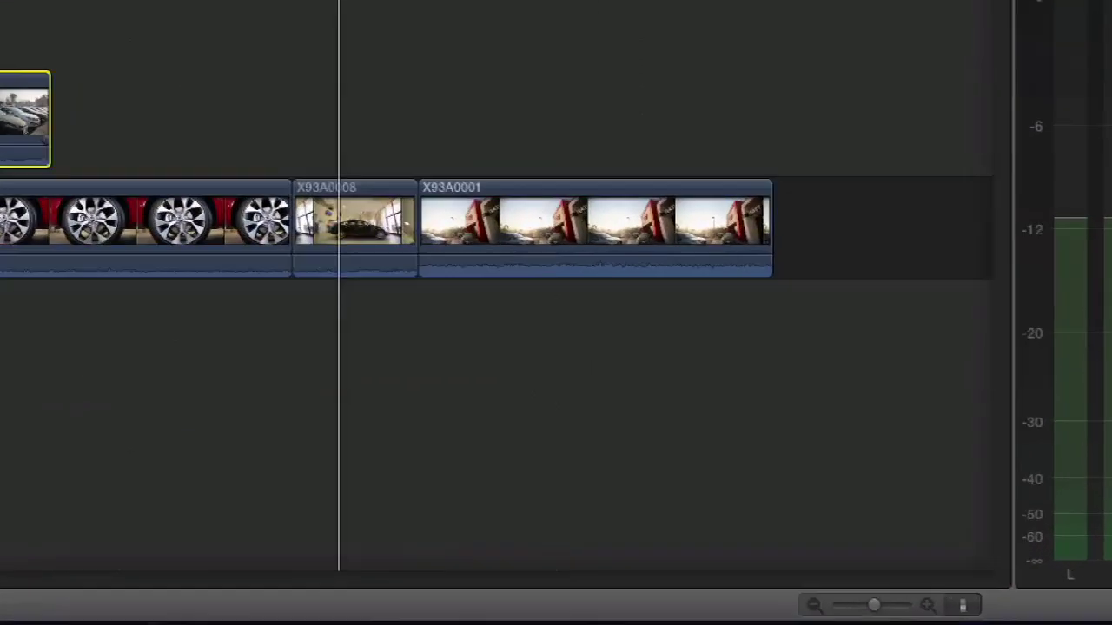
{"action": "mouse_move", "coordinate": [498, 217]}
{"action": "left_mouse_down"}
{"action": "mouse_move", "coordinate": [763, 221]}
{"action": "mouse_move", "coordinate": [499, 222]}
{"action": "left_mouse_up"}
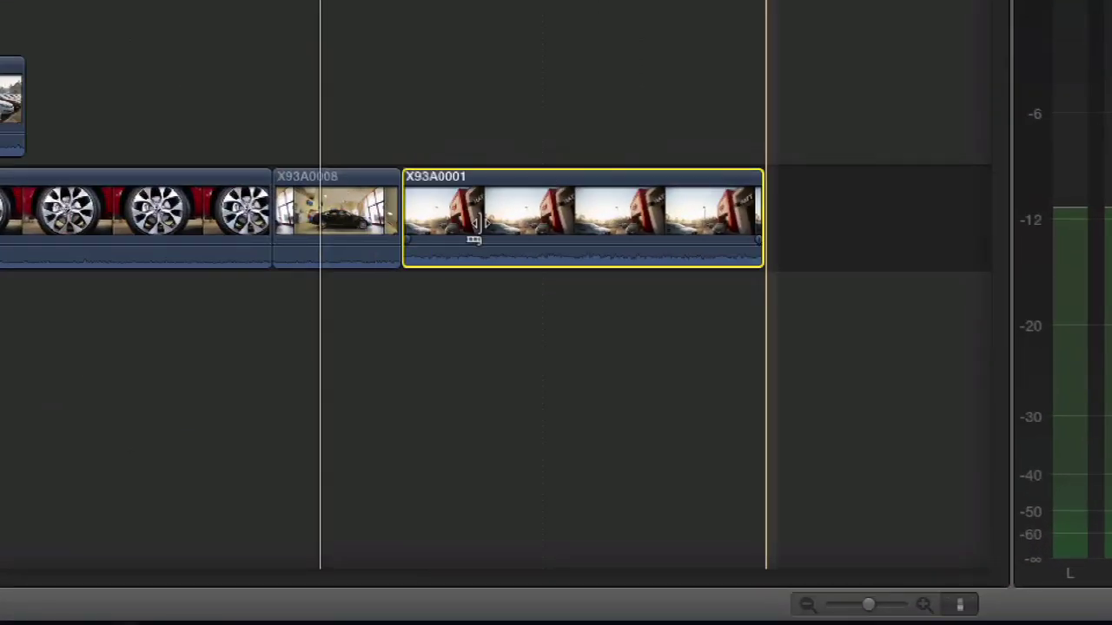
{"action": "left_click_drag", "start_coordinate": [356, 217], "coordinate": [419, 218]}
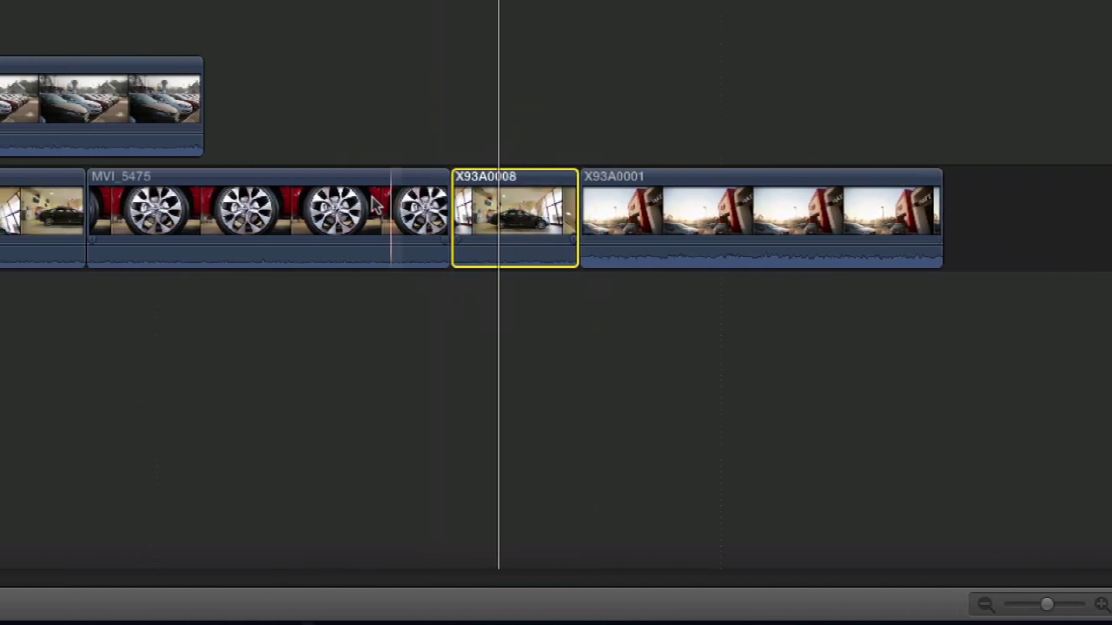
{"action": "left_click_drag", "start_coordinate": [188, 213], "coordinate": [237, 211]}
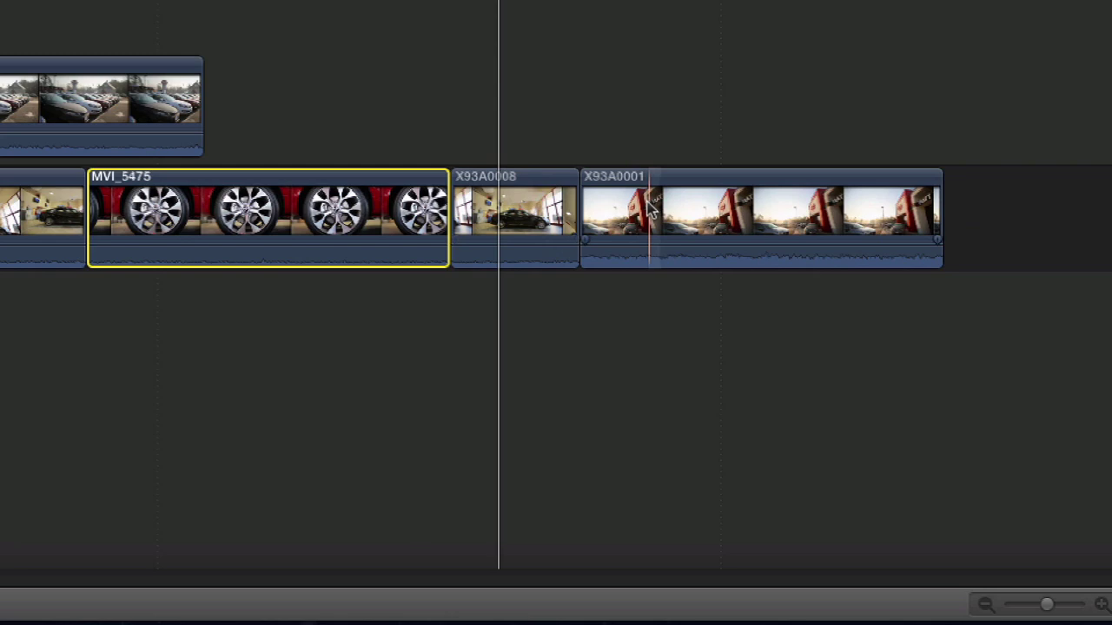
{"action": "left_click_drag", "start_coordinate": [654, 209], "coordinate": [682, 210]}
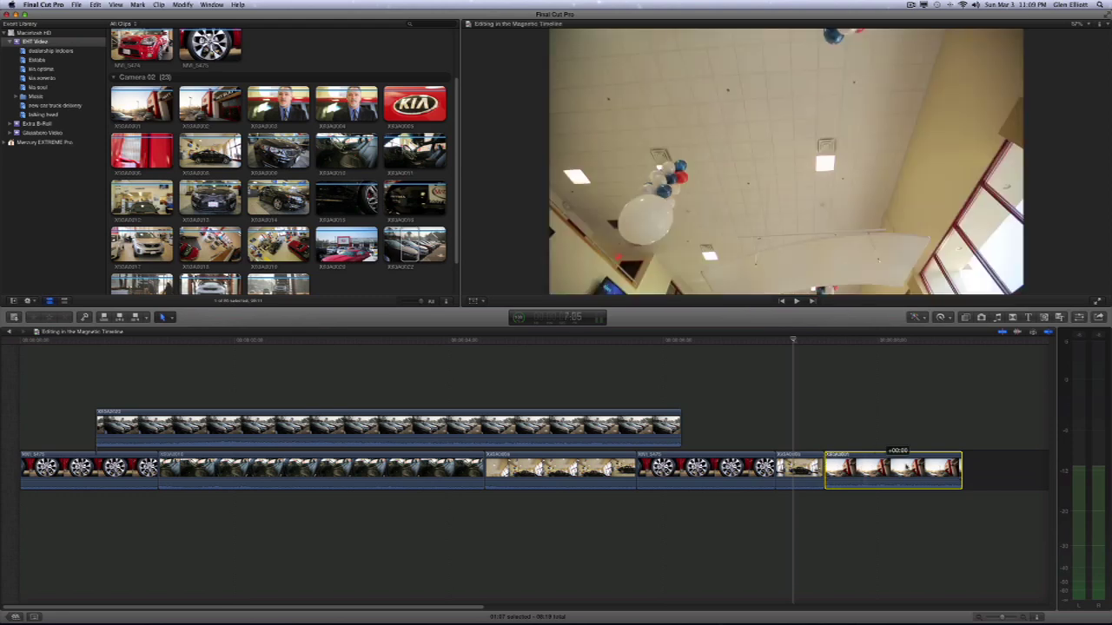
{"action": "mouse_move", "coordinate": [871, 473]}
{"action": "left_mouse_down"}
{"action": "mouse_move", "coordinate": [885, 473]}
{"action": "mouse_move", "coordinate": [858, 430]}
{"action": "mouse_move", "coordinate": [882, 496]}
{"action": "mouse_move", "coordinate": [869, 469]}
{"action": "left_mouse_up"}
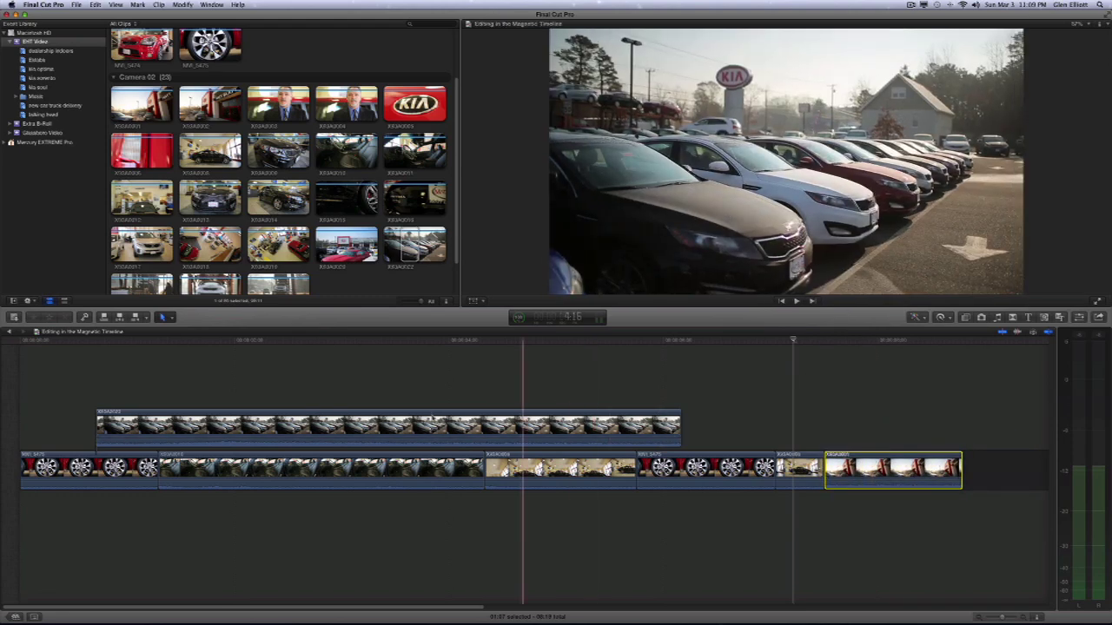
{"action": "left_click", "coordinate": [417, 428]}
{"action": "left_click_drag", "start_coordinate": [417, 428], "coordinate": [475, 426]}
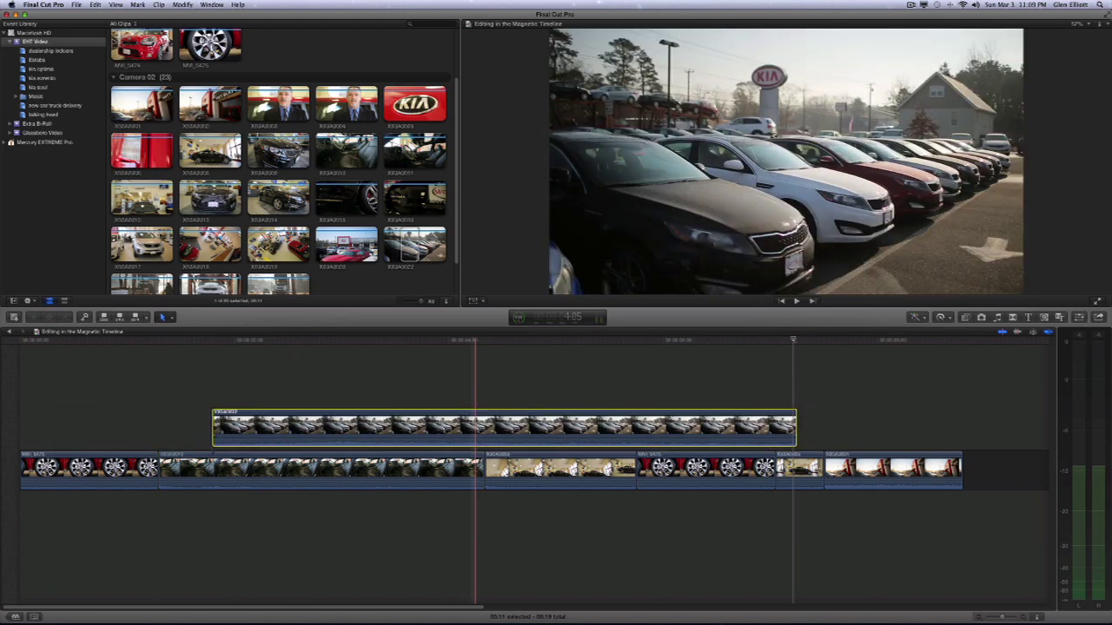
{"action": "left_click_drag", "start_coordinate": [994, 474], "coordinate": [695, 474]}
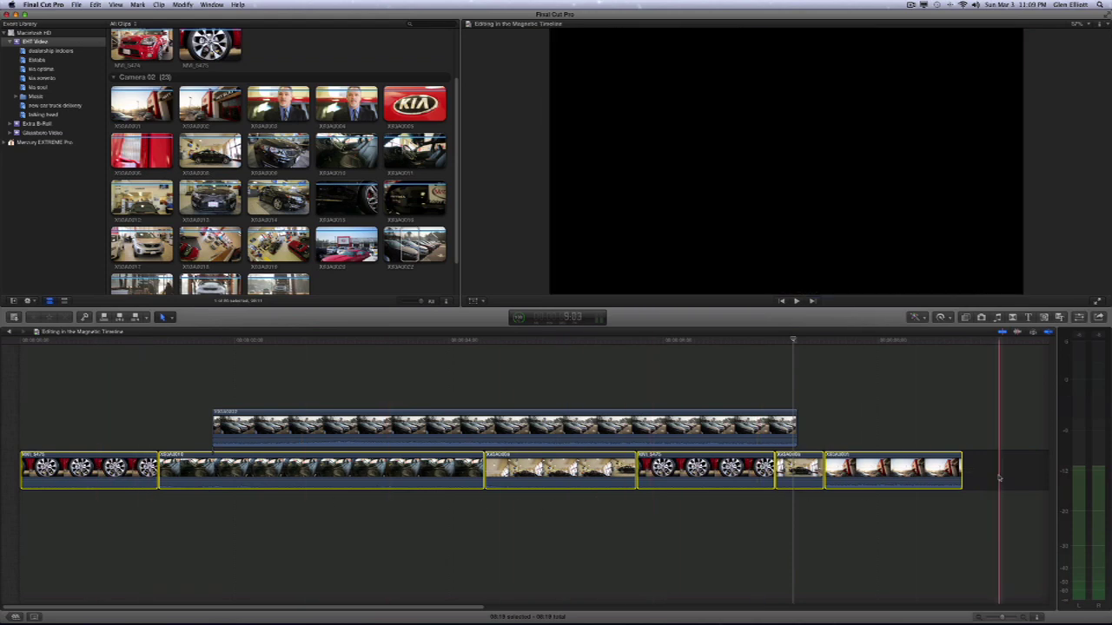
{"action": "left_click_drag", "start_coordinate": [998, 478], "coordinate": [43, 484]}
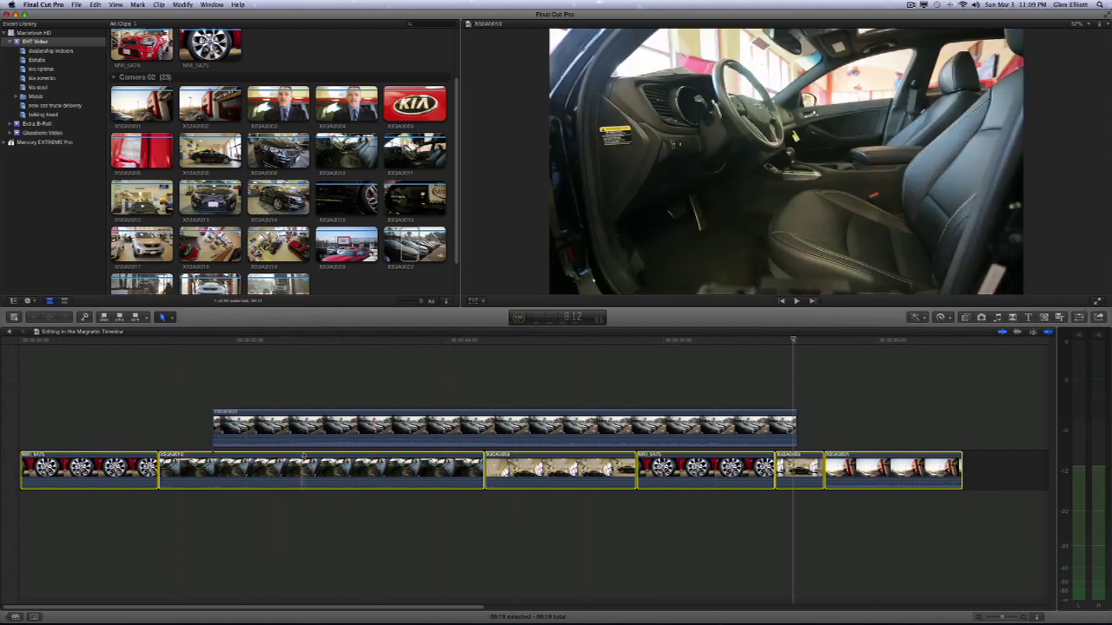
Step: Select the connected and storyline clips, then drag X93A0010 later along the timeline
{"action": "left_click", "coordinate": [282, 437]}
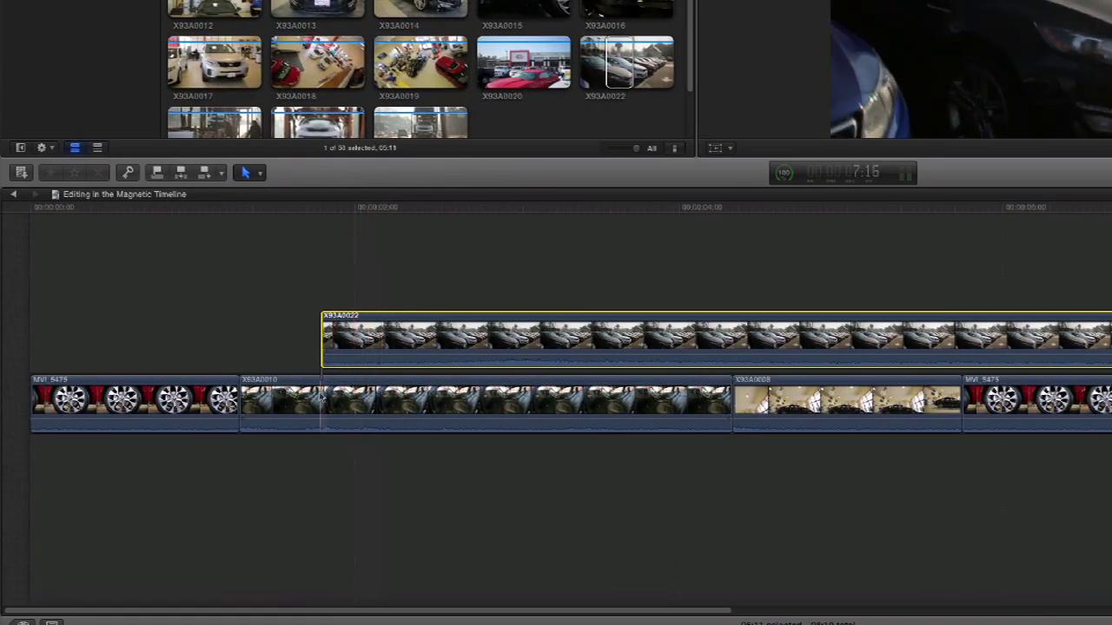
{"action": "left_click", "coordinate": [330, 404]}
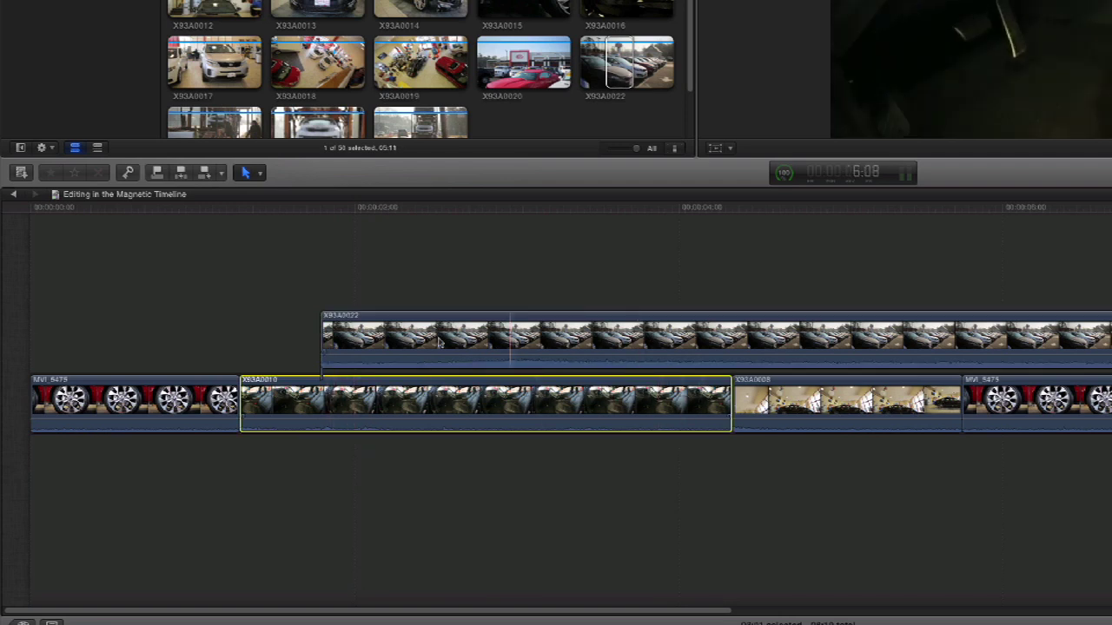
{"action": "left_click", "coordinate": [365, 343]}
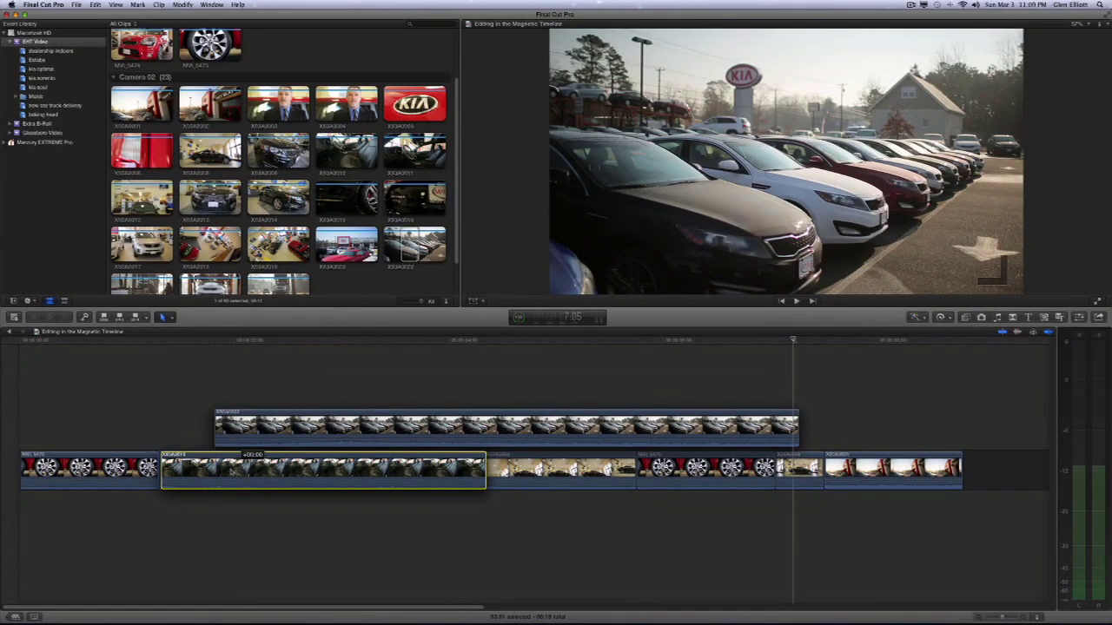
{"action": "left_click_drag", "start_coordinate": [252, 465], "coordinate": [1038, 473]}
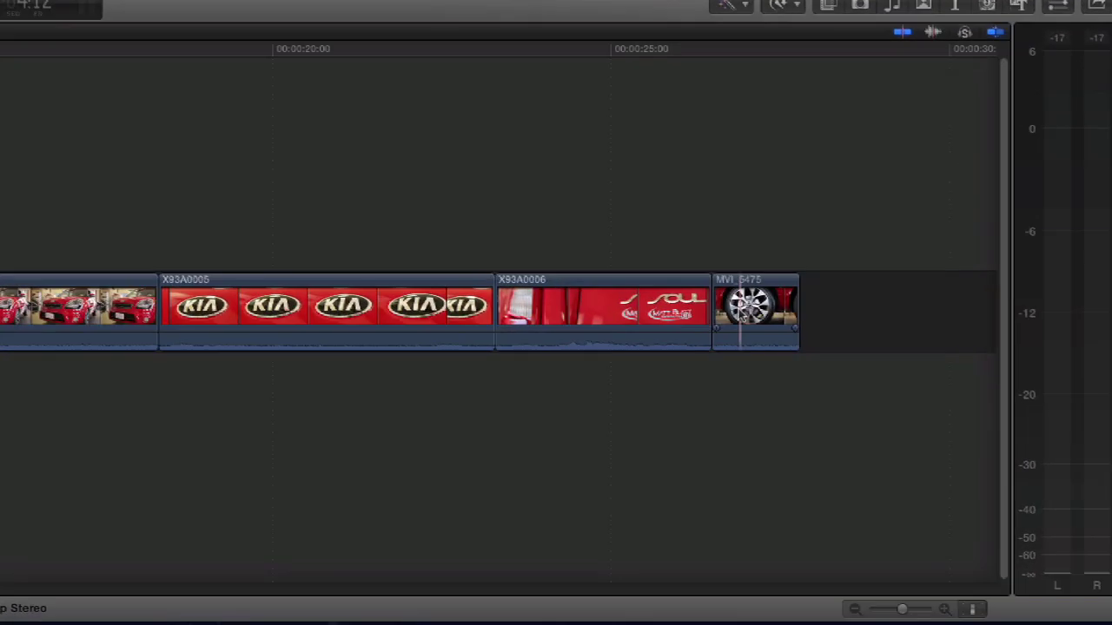
Step: Drag red Soul clip X93A0006 left so it sits ahead of X93A0005
{"action": "left_click", "coordinate": [930, 469]}
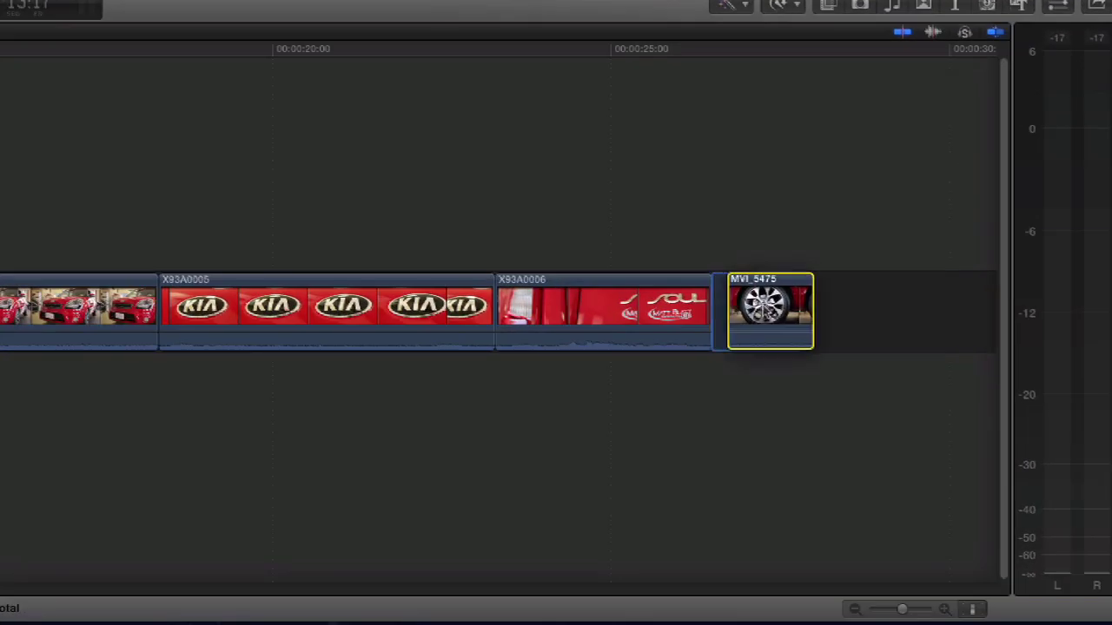
{"action": "left_click_drag", "start_coordinate": [771, 311], "coordinate": [734, 313]}
{"action": "mouse_move", "coordinate": [601, 304]}
{"action": "left_mouse_down"}
{"action": "mouse_move", "coordinate": [566, 303]}
{"action": "mouse_move", "coordinate": [631, 310]}
{"action": "mouse_move", "coordinate": [597, 311]}
{"action": "left_mouse_up"}
{"action": "left_click_drag", "start_coordinate": [743, 318], "coordinate": [696, 341]}
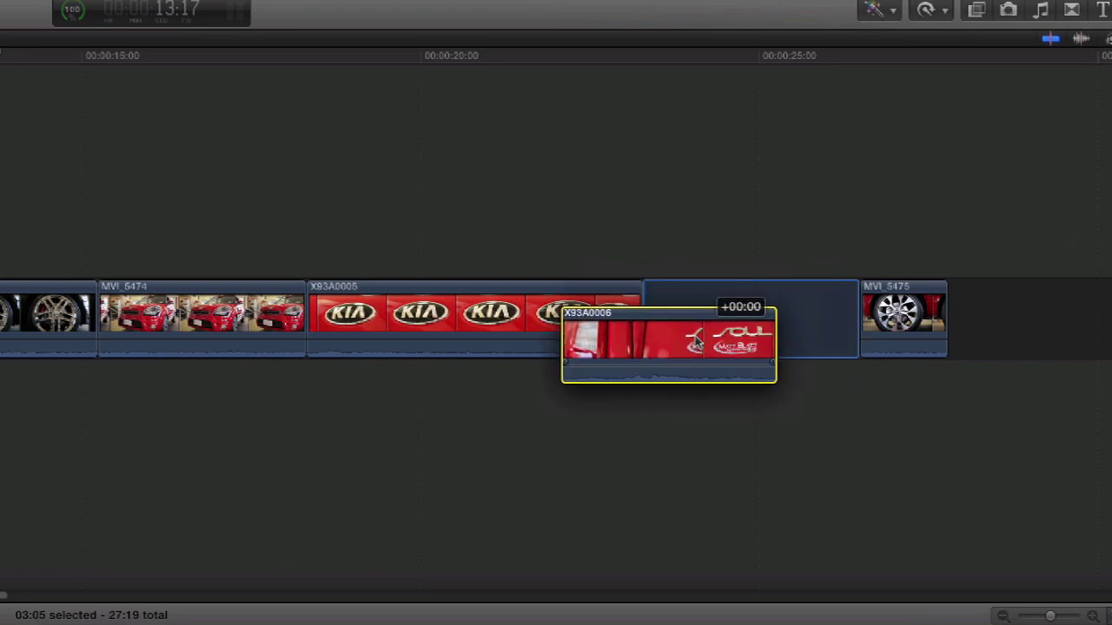
{"action": "left_click_drag", "start_coordinate": [695, 342], "coordinate": [662, 339]}
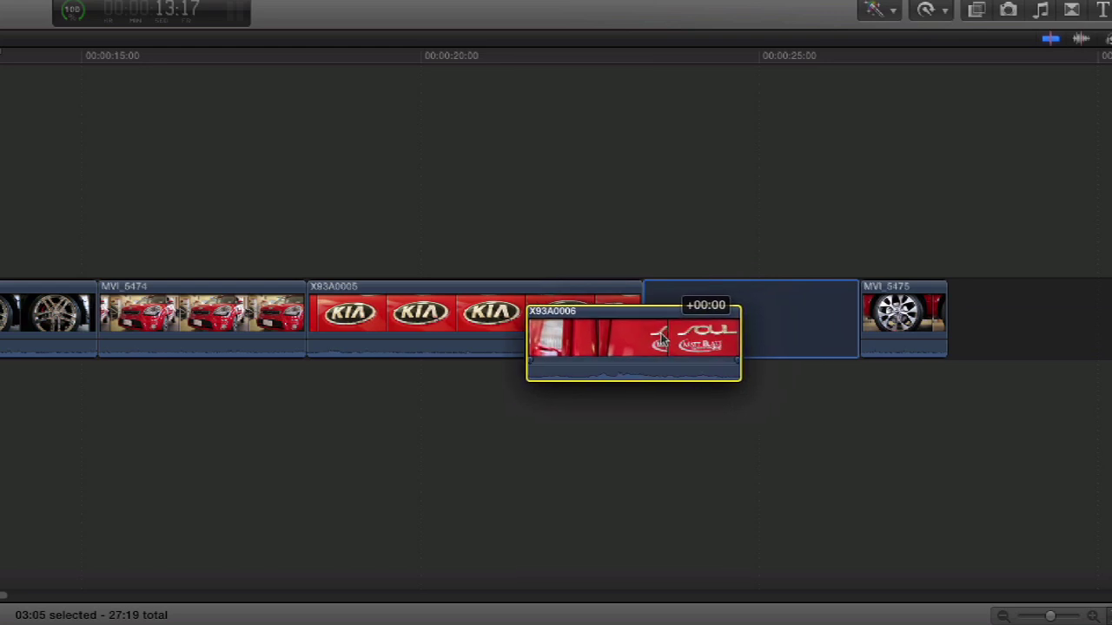
{"action": "left_click_drag", "start_coordinate": [662, 338], "coordinate": [402, 341]}
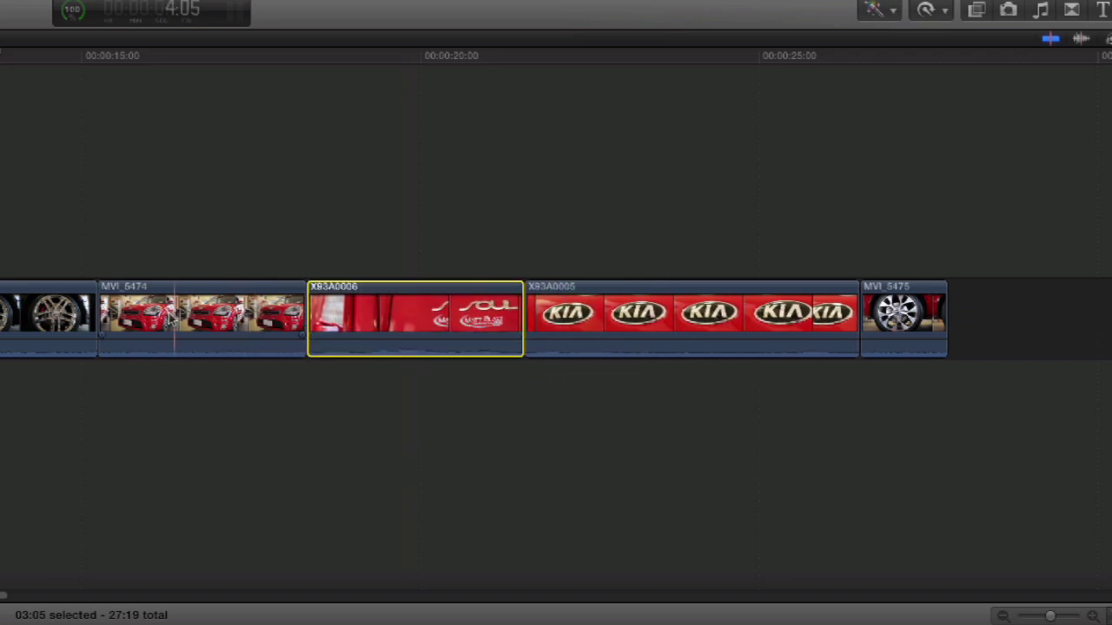
Step: Place red-car clip MVI_5474 directly before X93A0006, between it and the wheel clip
{"action": "left_click_drag", "start_coordinate": [171, 320], "coordinate": [453, 330]}
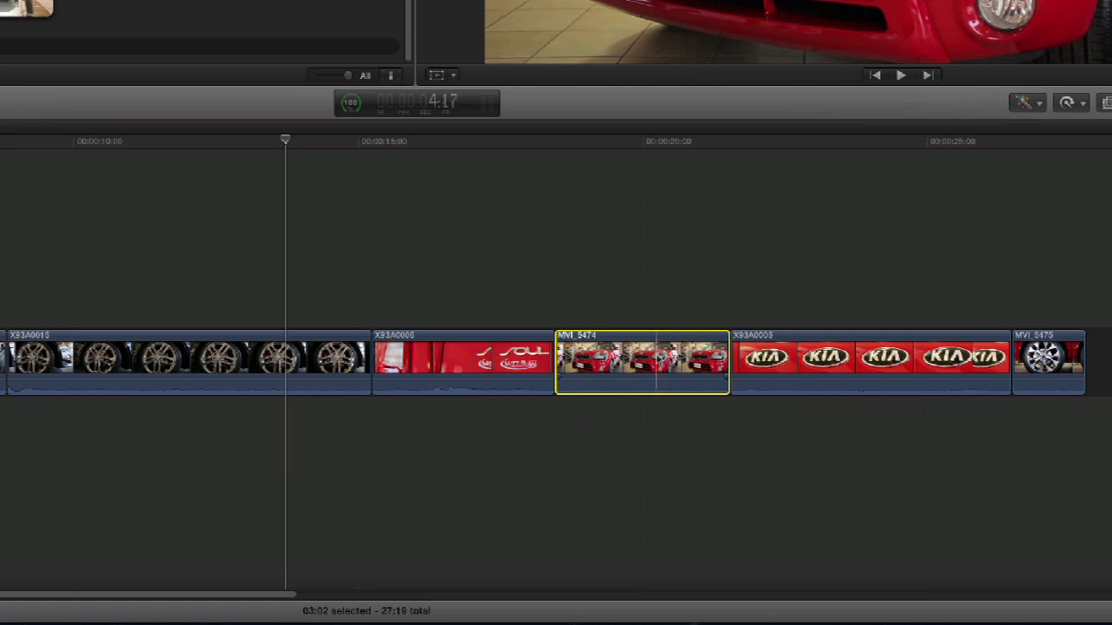
{"action": "left_click_drag", "start_coordinate": [656, 356], "coordinate": [514, 357]}
{"action": "left_click_drag", "start_coordinate": [675, 377], "coordinate": [307, 363]}
{"action": "left_click_drag", "start_coordinate": [434, 361], "coordinate": [532, 370]}
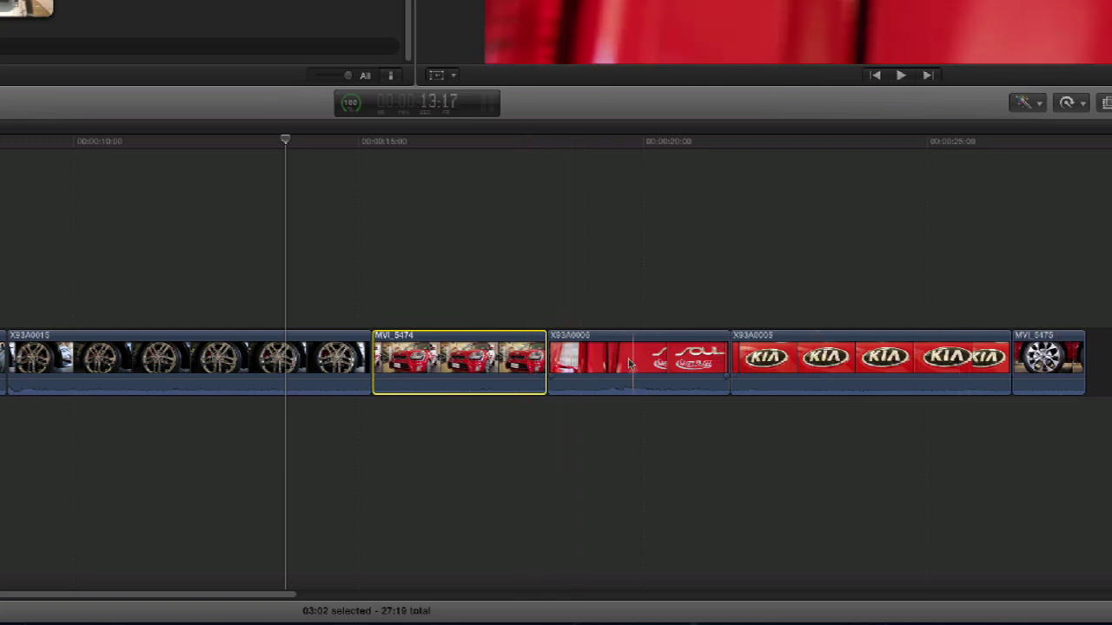
{"action": "left_click_drag", "start_coordinate": [663, 363], "coordinate": [449, 361]}
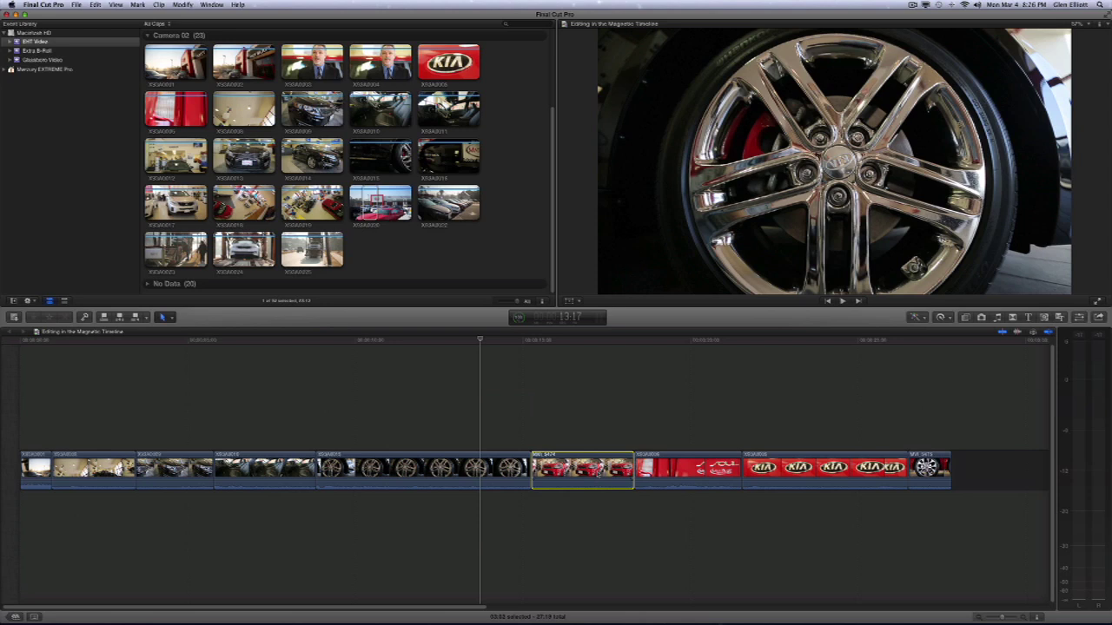
{"action": "key", "text": "Delete"}
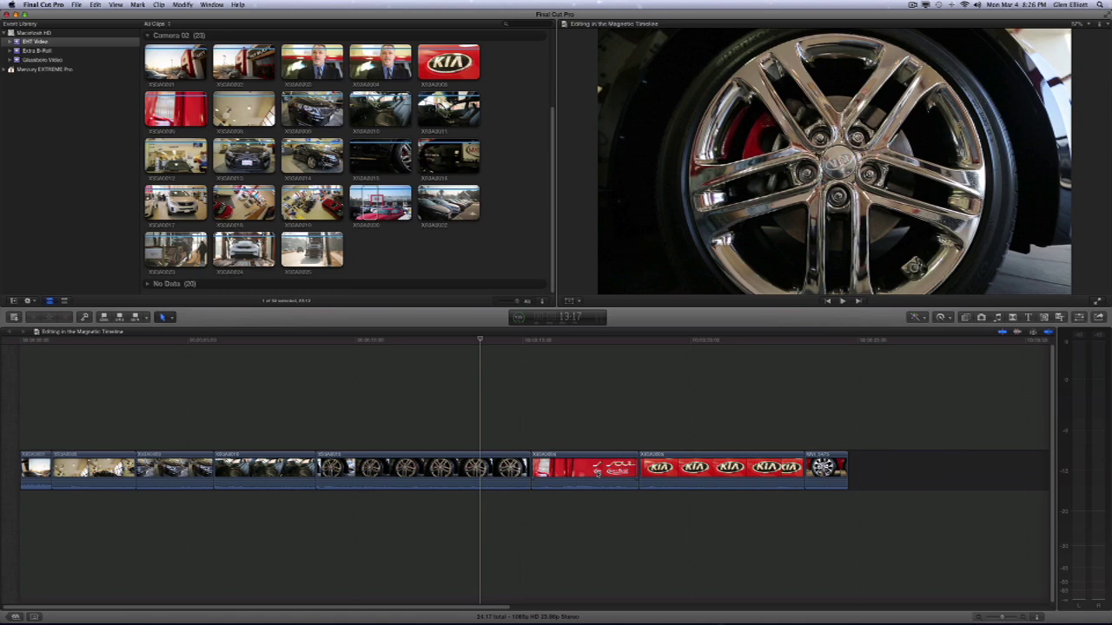
{"action": "key", "text": "super+z"}
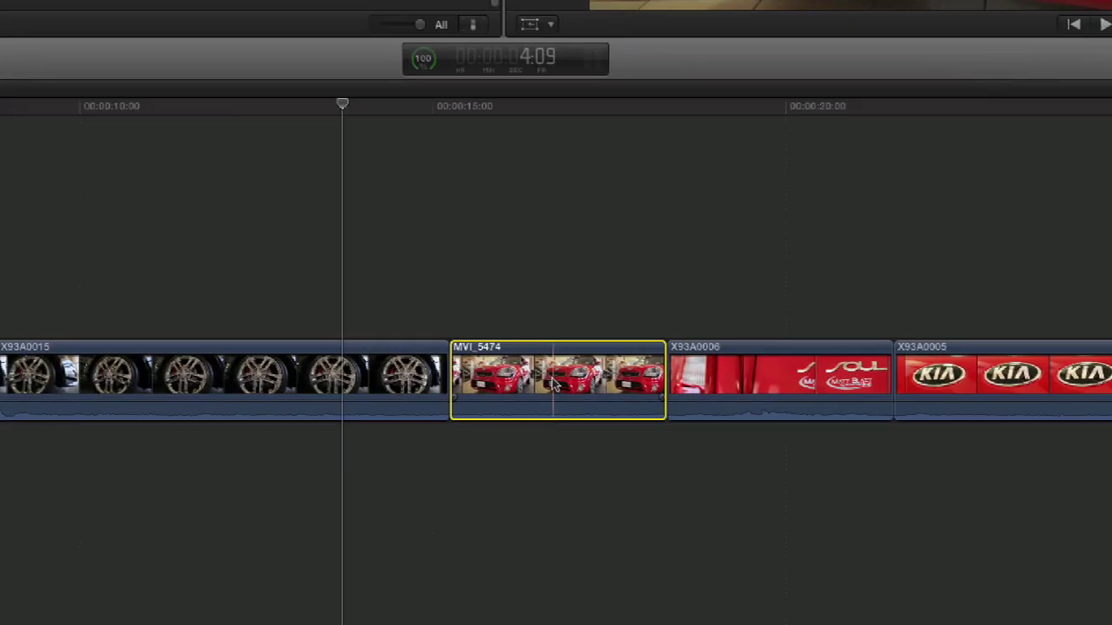
{"action": "key", "text": "shift+Delete"}
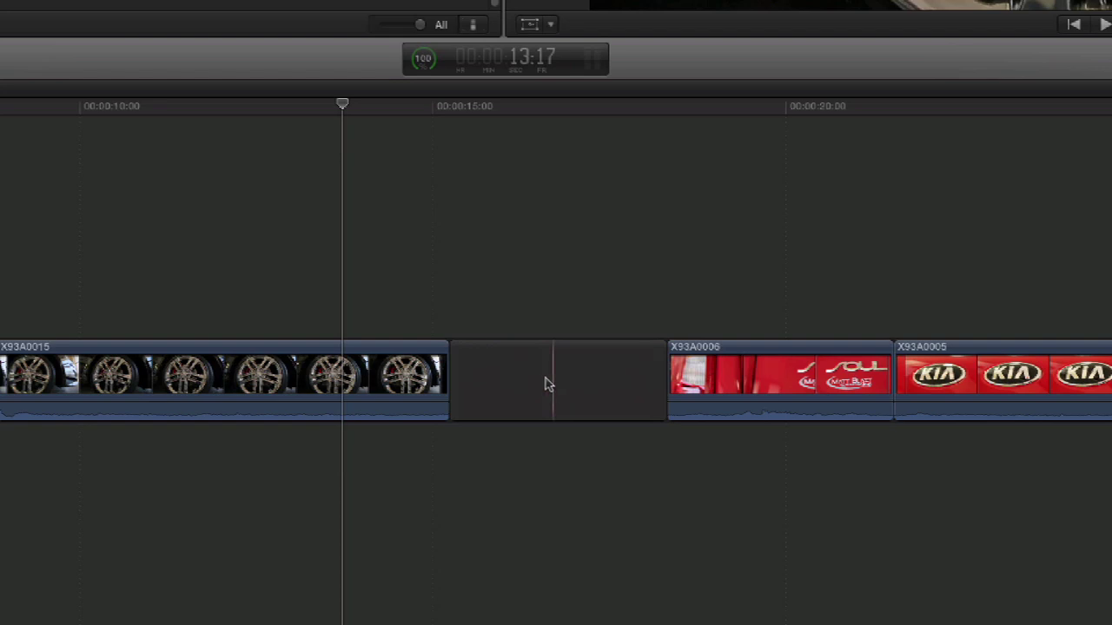
{"action": "left_click", "coordinate": [531, 378]}
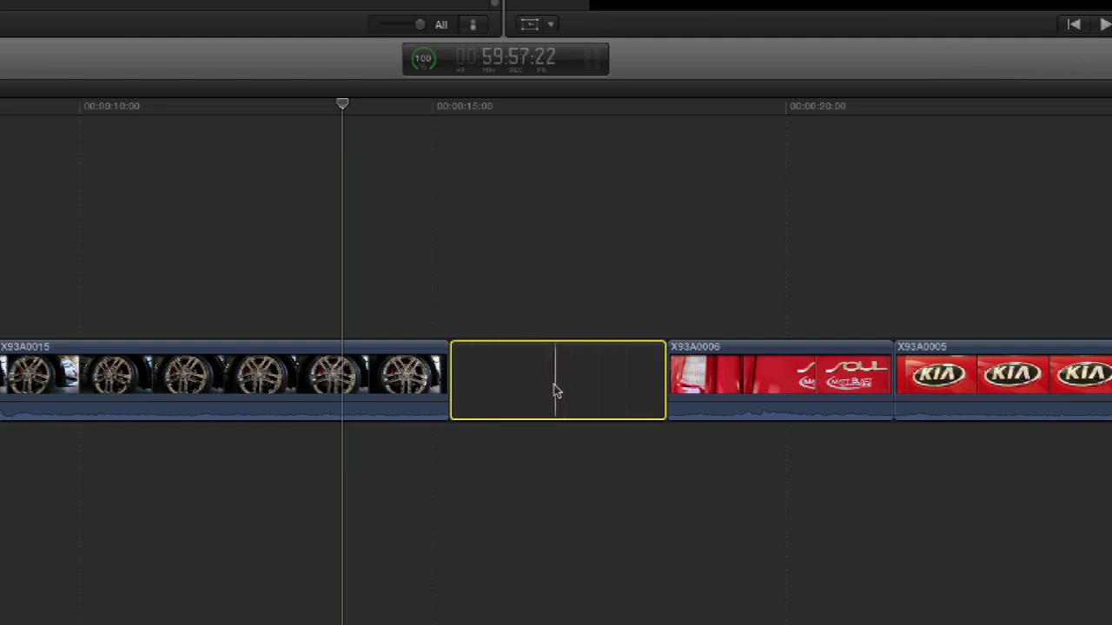
{"action": "scroll", "coordinate": [556, 391], "scroll_direction": "right", "scroll_amount": 5}
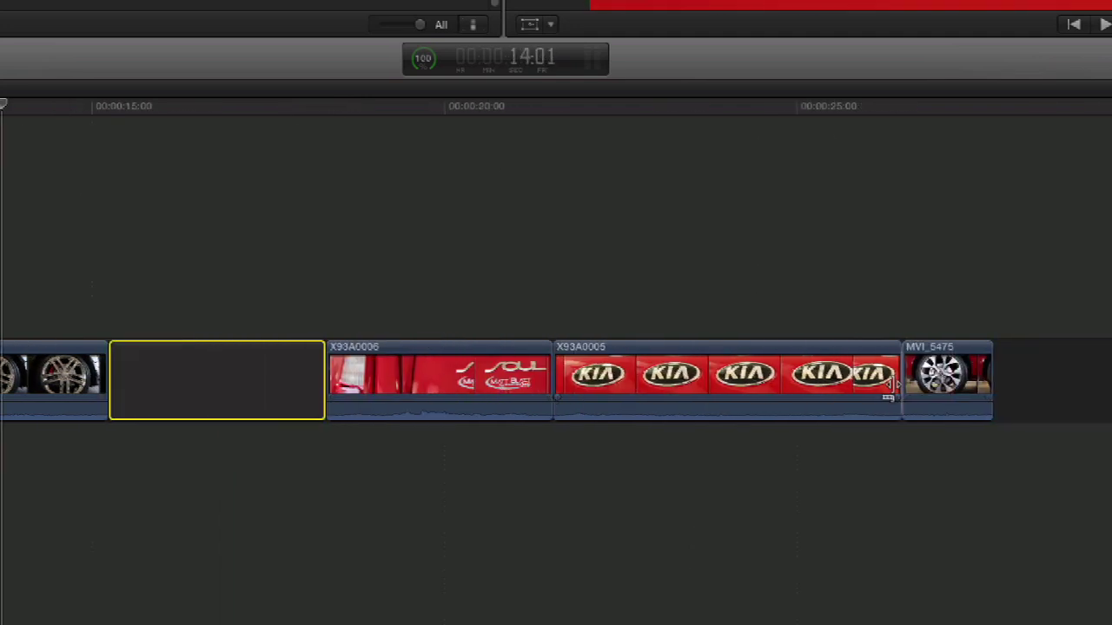
{"action": "left_click", "coordinate": [923, 388]}
{"action": "mouse_move", "coordinate": [923, 388]}
{"action": "left_mouse_down"}
{"action": "mouse_move", "coordinate": [954, 388]}
{"action": "mouse_move", "coordinate": [923, 388]}
{"action": "left_mouse_up"}
{"action": "mouse_move", "coordinate": [797, 373]}
{"action": "left_mouse_down"}
{"action": "mouse_move", "coordinate": [819, 373]}
{"action": "mouse_move", "coordinate": [797, 373]}
{"action": "left_mouse_up"}
{"action": "mouse_move", "coordinate": [513, 372]}
{"action": "left_mouse_down"}
{"action": "mouse_move", "coordinate": [448, 373]}
{"action": "mouse_move", "coordinate": [513, 373]}
{"action": "left_mouse_up"}
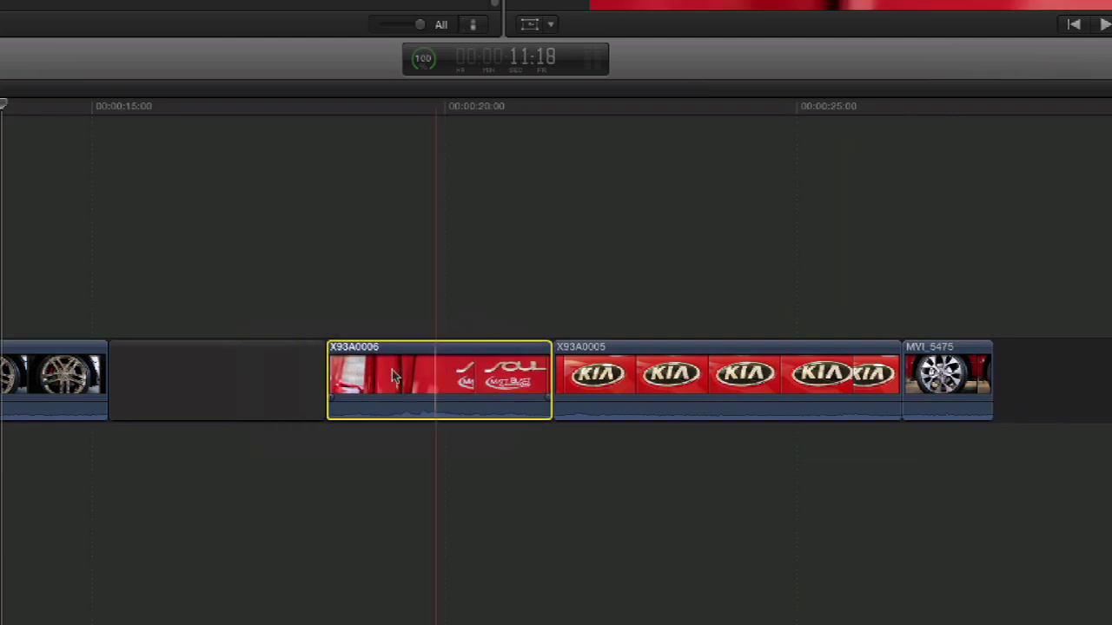
{"action": "left_click", "coordinate": [262, 382]}
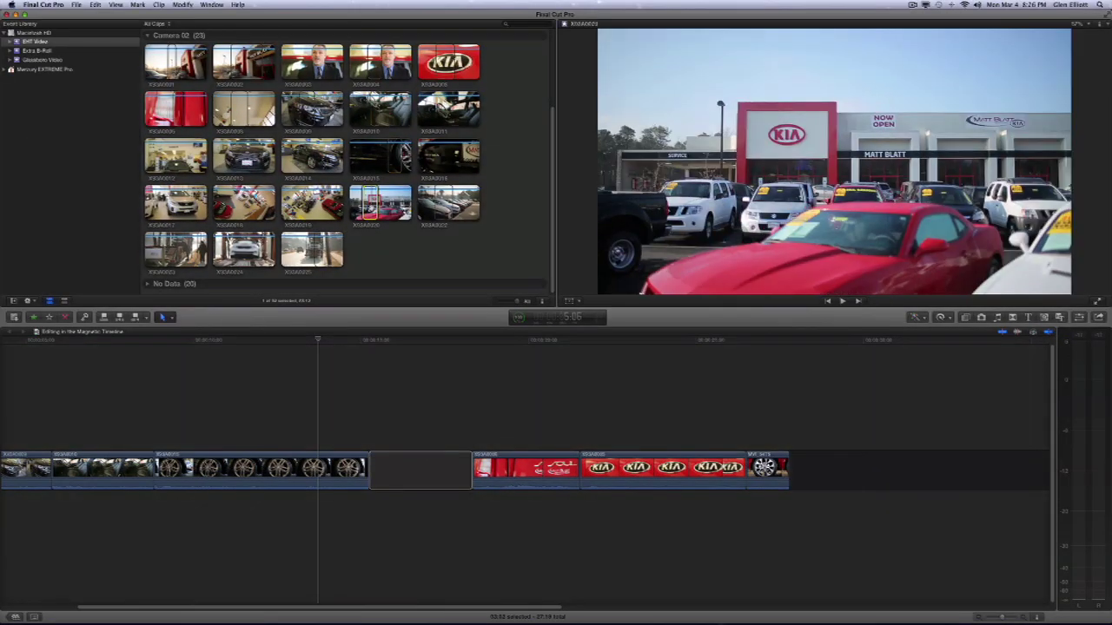
Step: Add a browser clip past the end of the timeline, then delete it and the gap
{"action": "left_click_drag", "start_coordinate": [729, 340], "coordinate": [895, 341]}
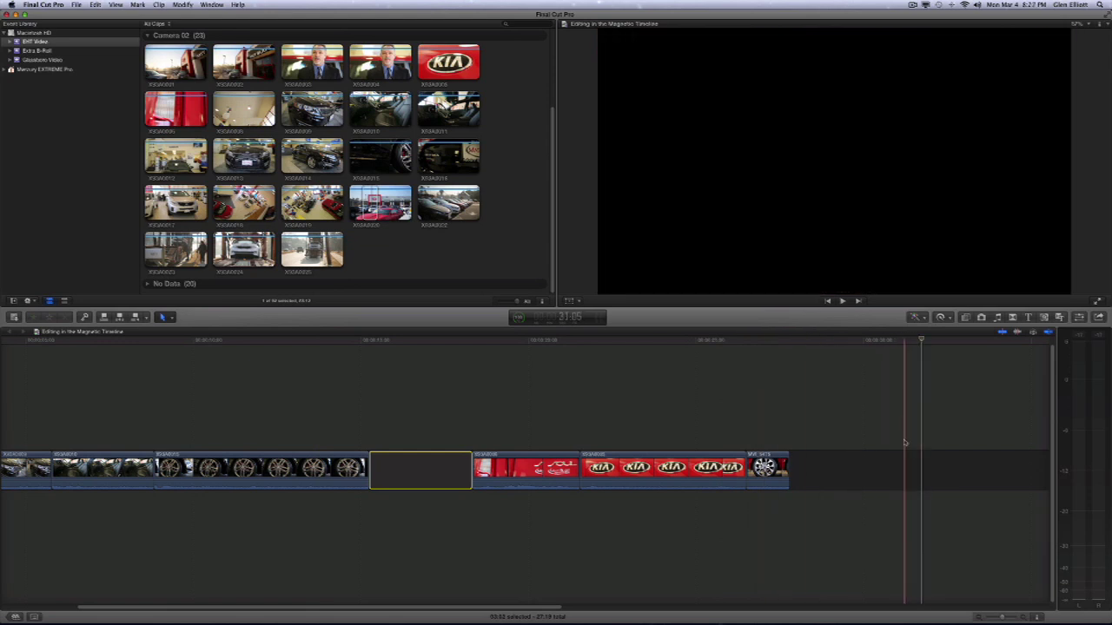
{"action": "key", "text": "d"}
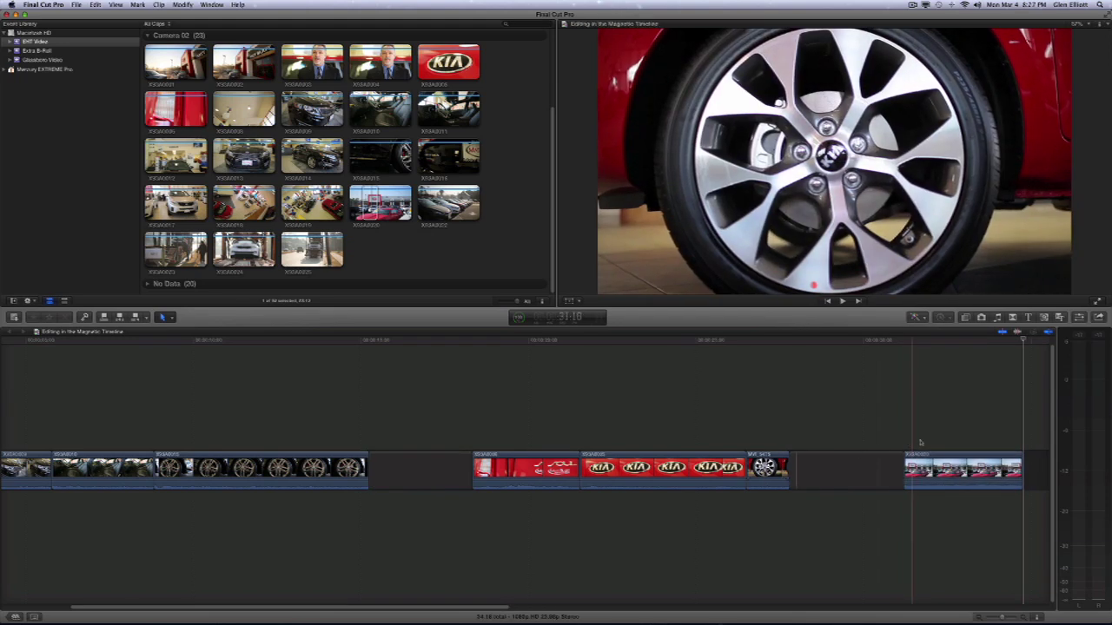
{"action": "left_click", "coordinate": [841, 473]}
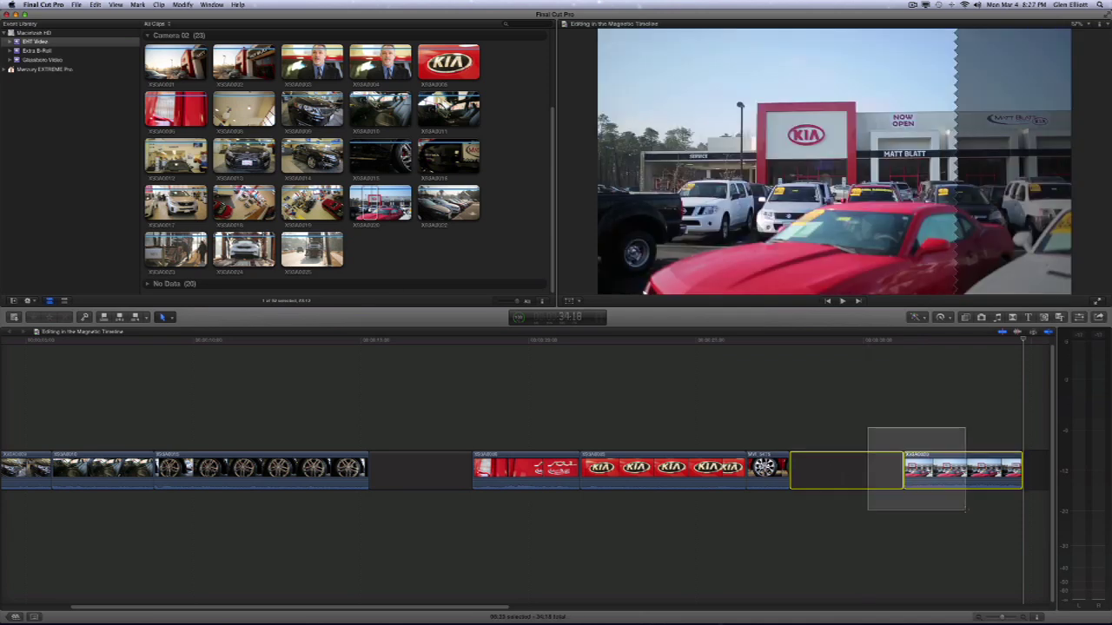
{"action": "key", "text": "Delete"}
{"action": "key", "text": "super+z"}
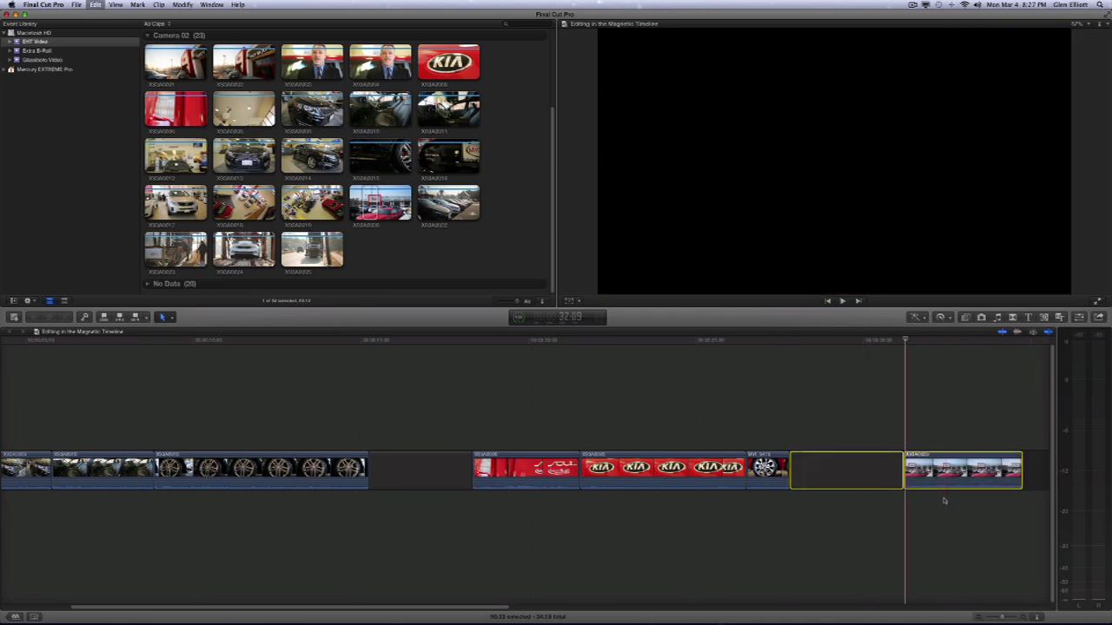
{"action": "key", "text": "Delete"}
Step: Fill the gap after the wheel clip with red-car clip MVI_5474
{"action": "key", "text": "Up"}
{"action": "key", "text": "Up"}
{"action": "key", "text": "Up"}
{"action": "key", "text": "Up"}
{"action": "key", "text": "Down"}
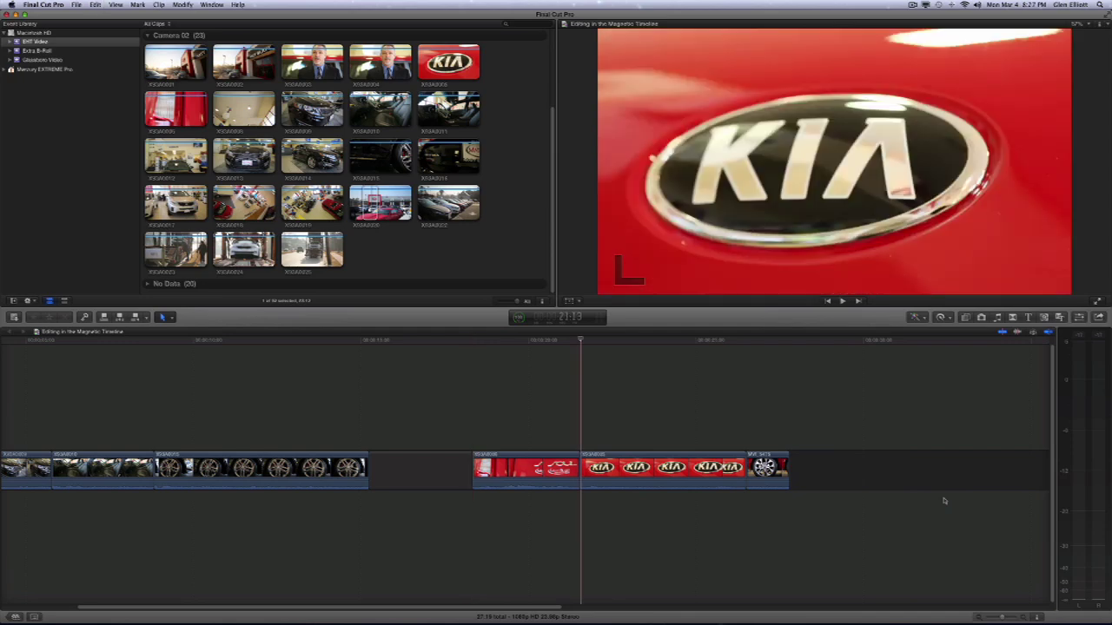
{"action": "key", "text": "super+z"}
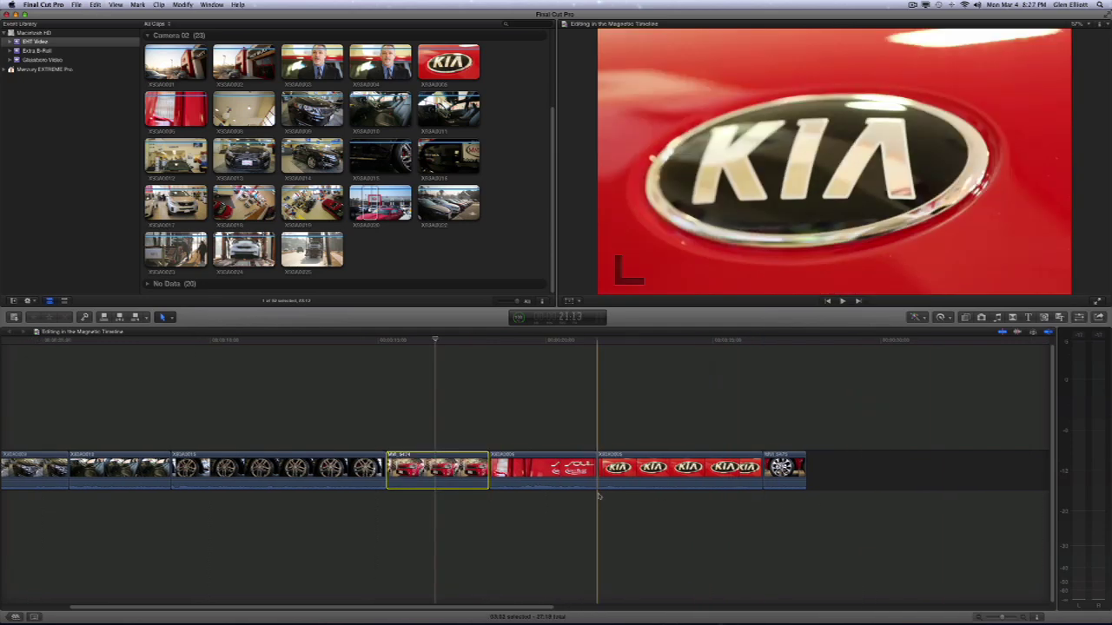
{"action": "scroll", "coordinate": [590, 486], "scroll_direction": "left", "scroll_amount": 5}
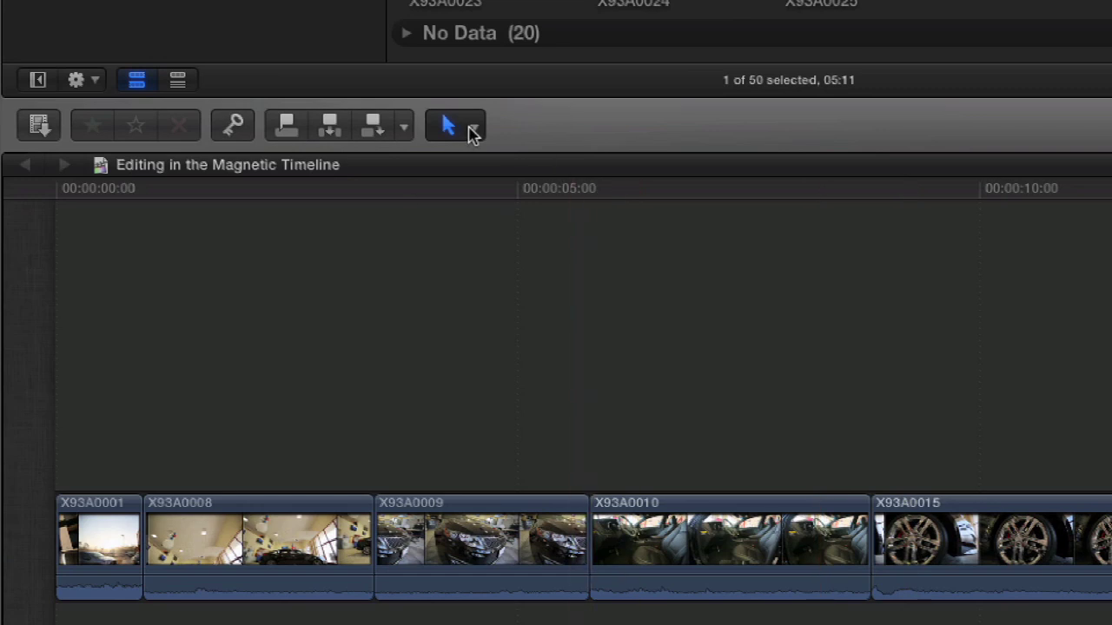
Step: Choose the Position tool (P) from the timeline Tools pop-up menu
{"action": "left_click", "coordinate": [472, 130]}
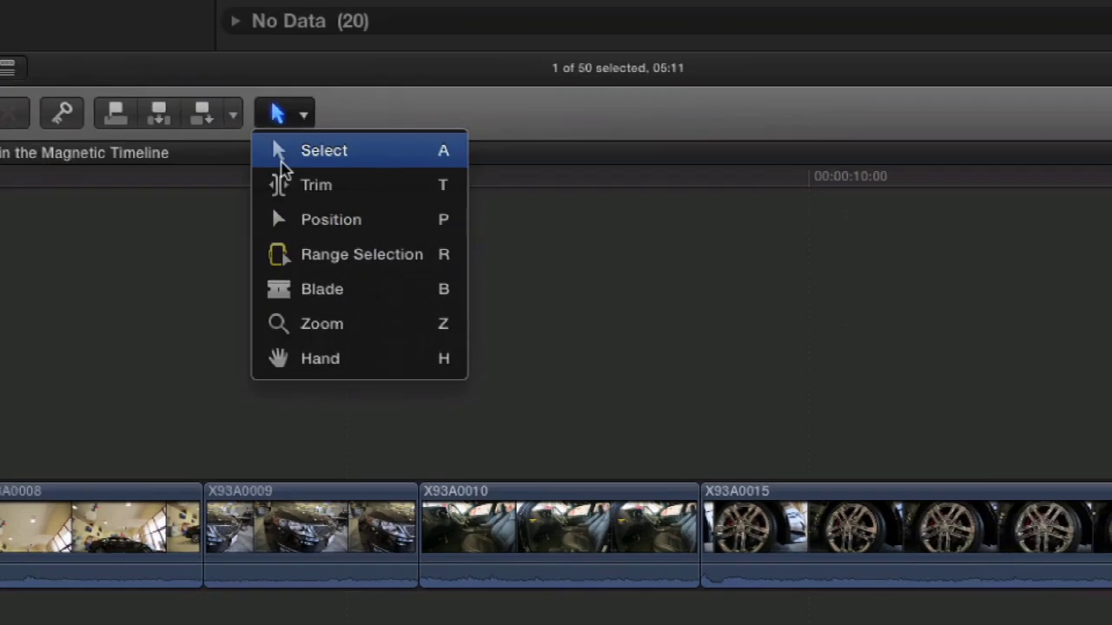
{"action": "left_click", "coordinate": [482, 197]}
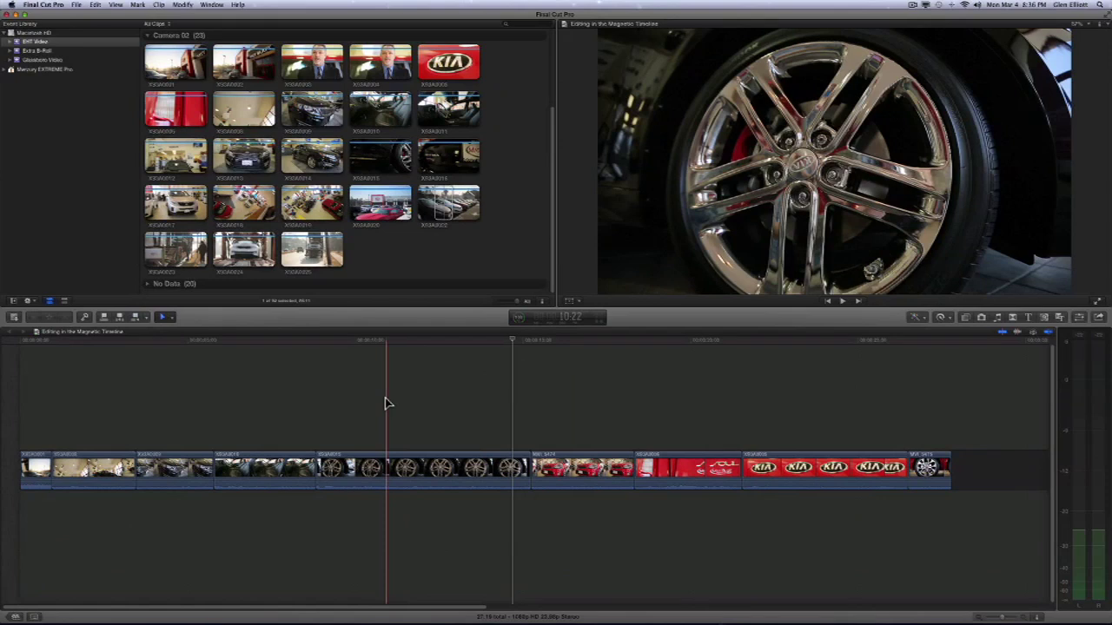
{"action": "left_click", "coordinate": [430, 467]}
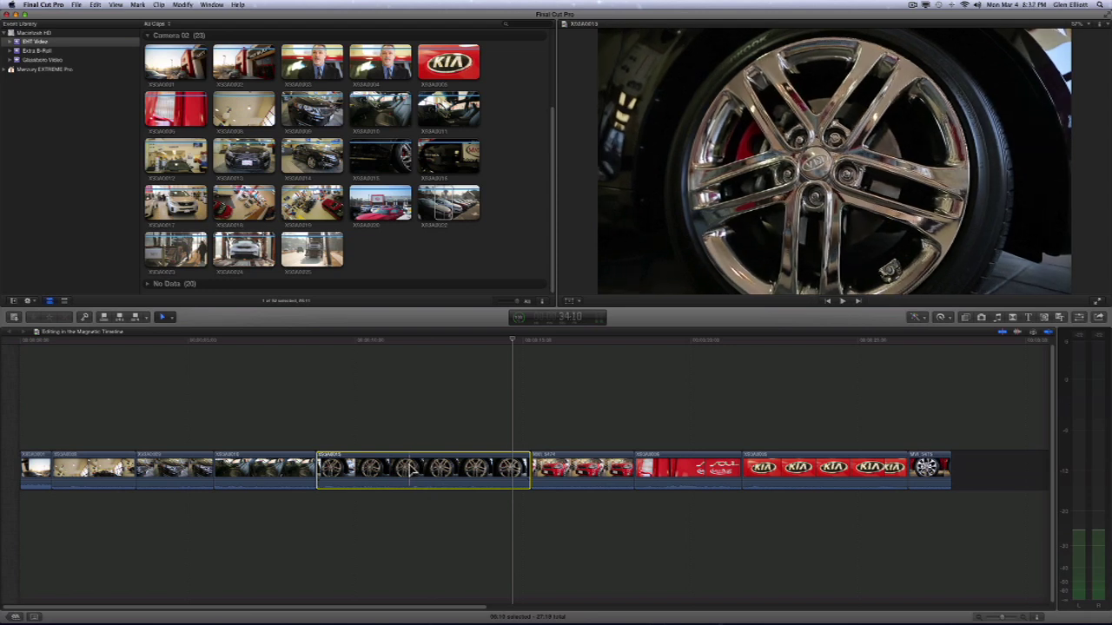
{"action": "left_click_drag", "start_coordinate": [416, 469], "coordinate": [472, 469]}
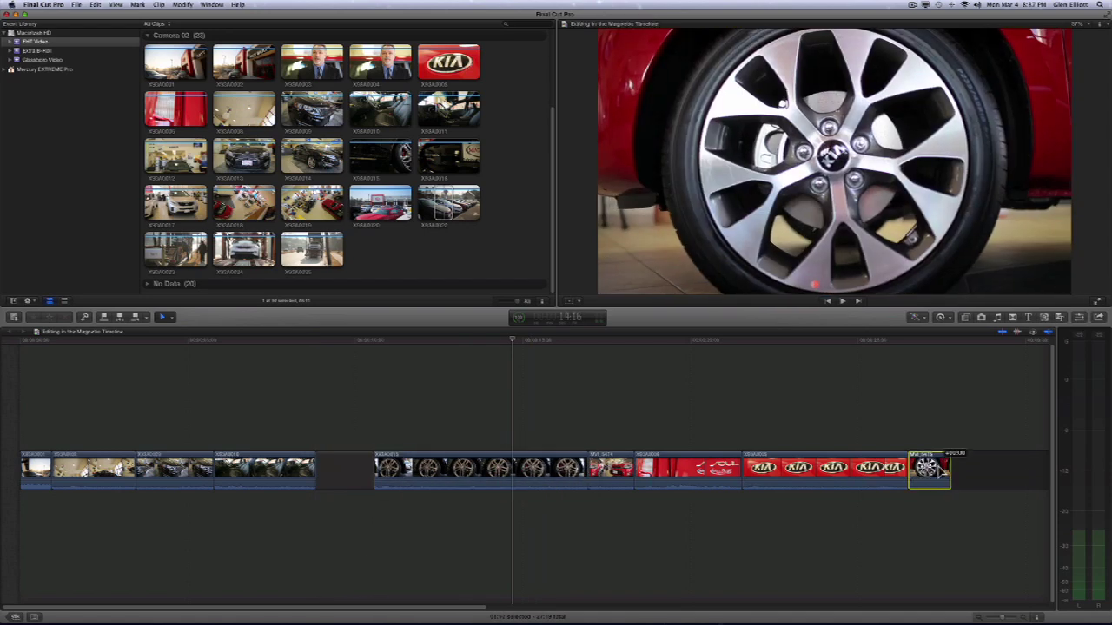
{"action": "left_click_drag", "start_coordinate": [928, 468], "coordinate": [1012, 469]}
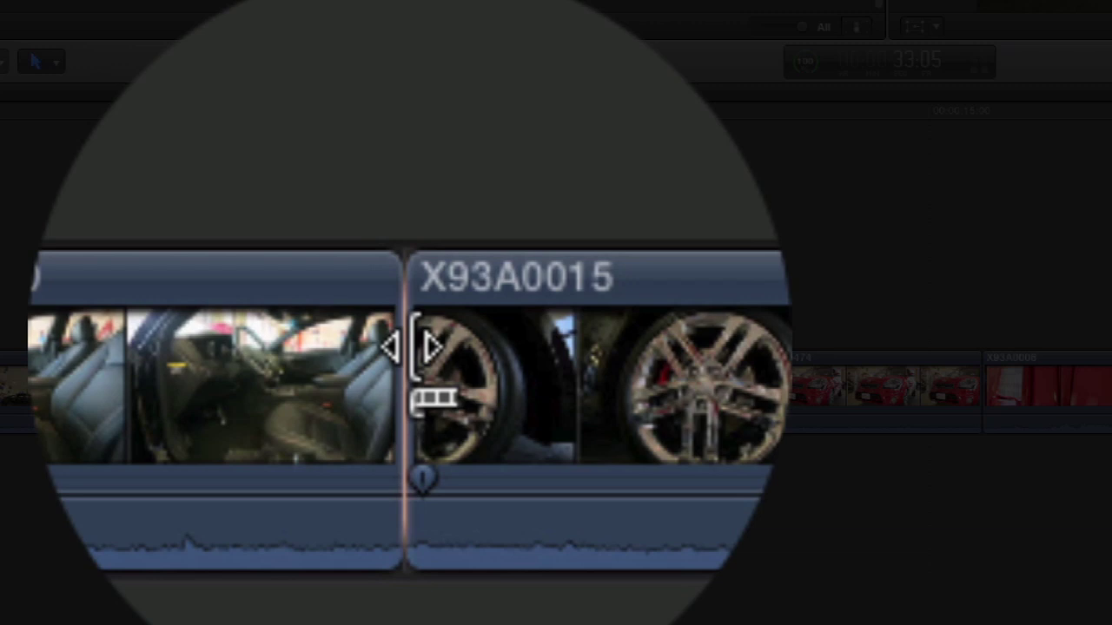
Step: Trim 15 frames off the start of X93A0015 and play the edit from the beginning
{"action": "left_click", "coordinate": [423, 347]}
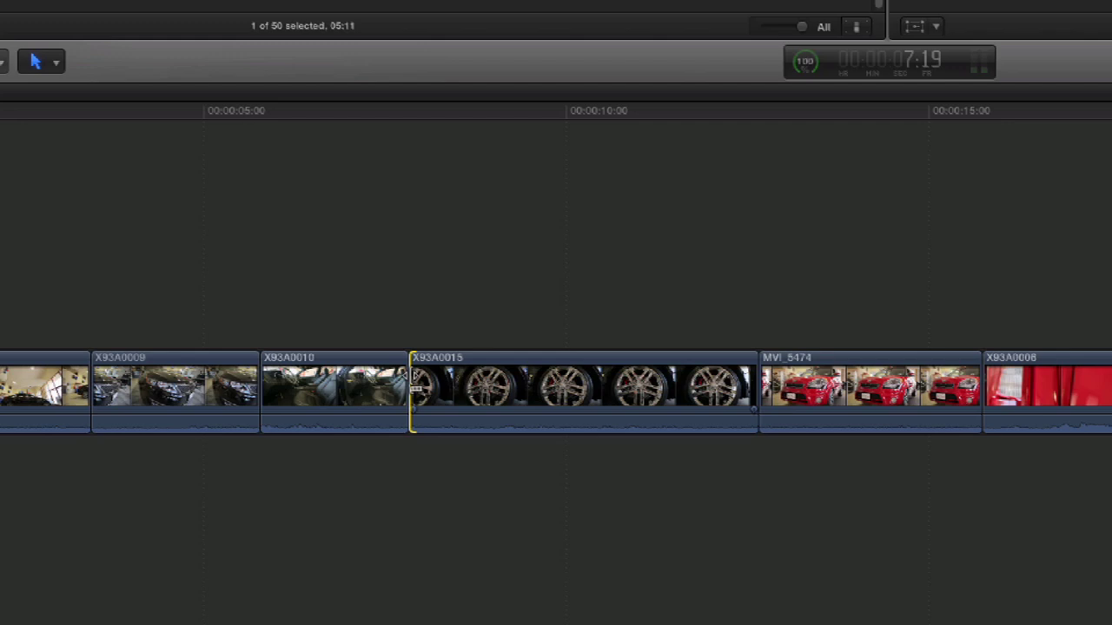
{"action": "left_click_drag", "start_coordinate": [416, 390], "coordinate": [341, 390]}
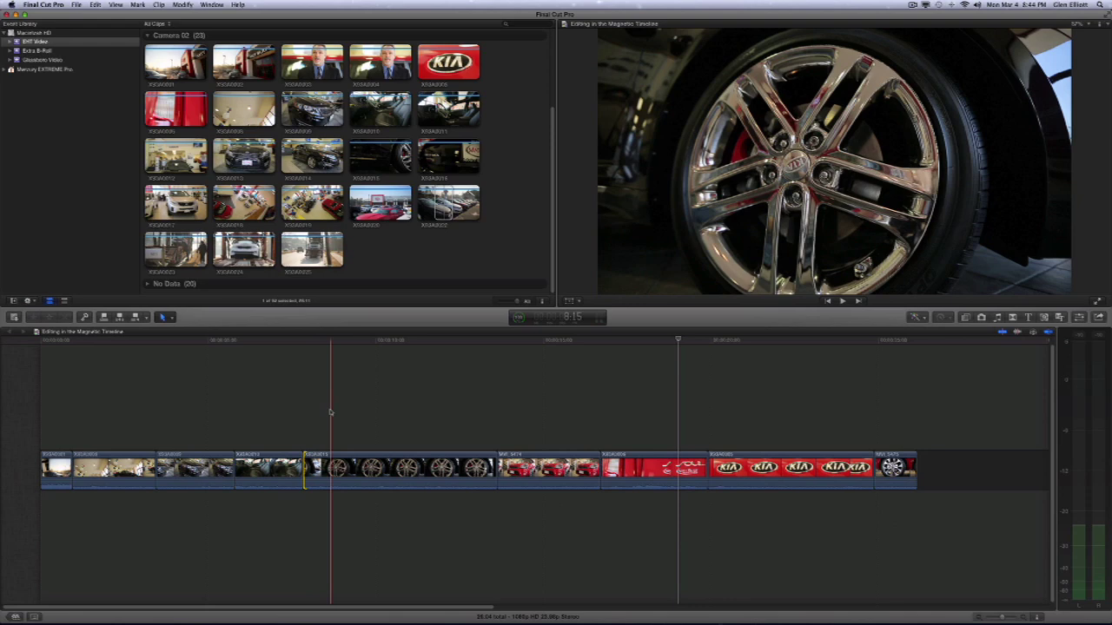
{"action": "left_click", "coordinate": [302, 437]}
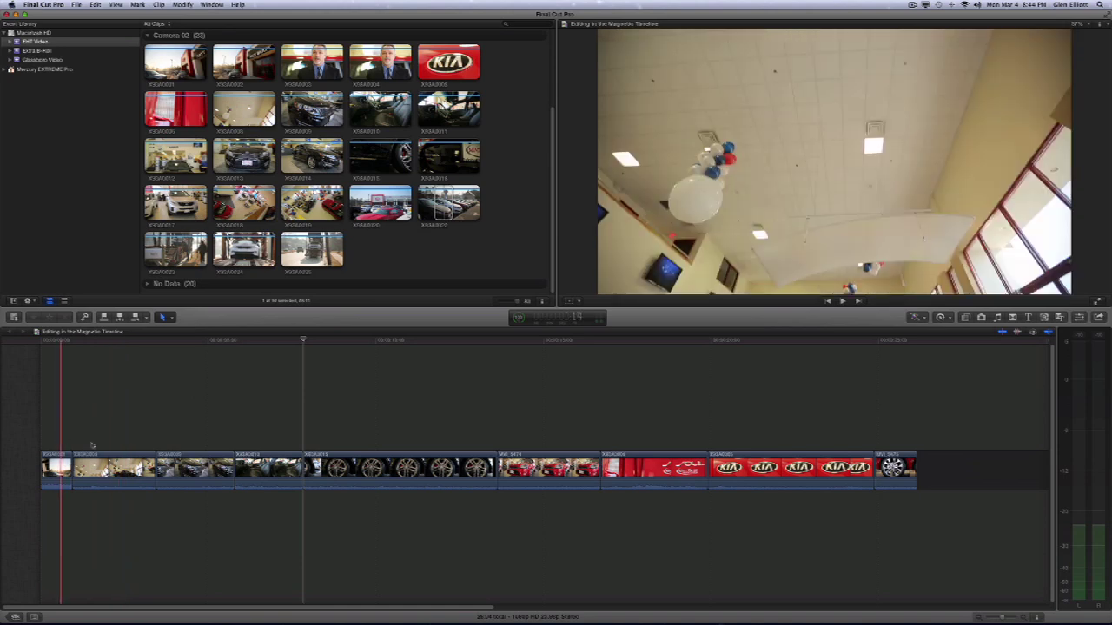
{"action": "left_click", "coordinate": [8, 347]}
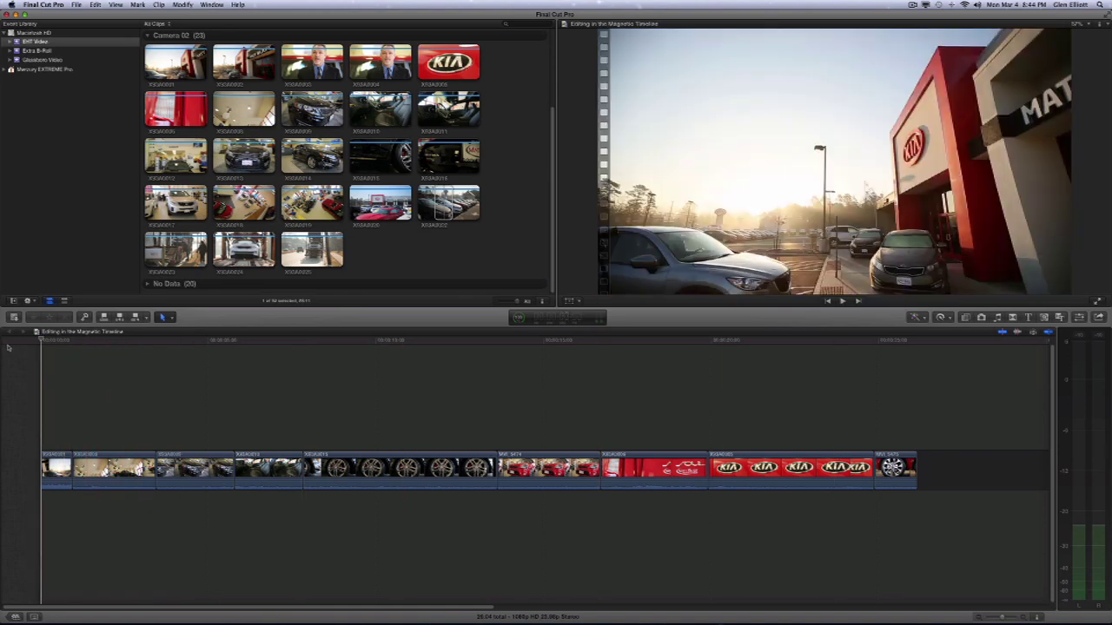
{"action": "key", "text": "space"}
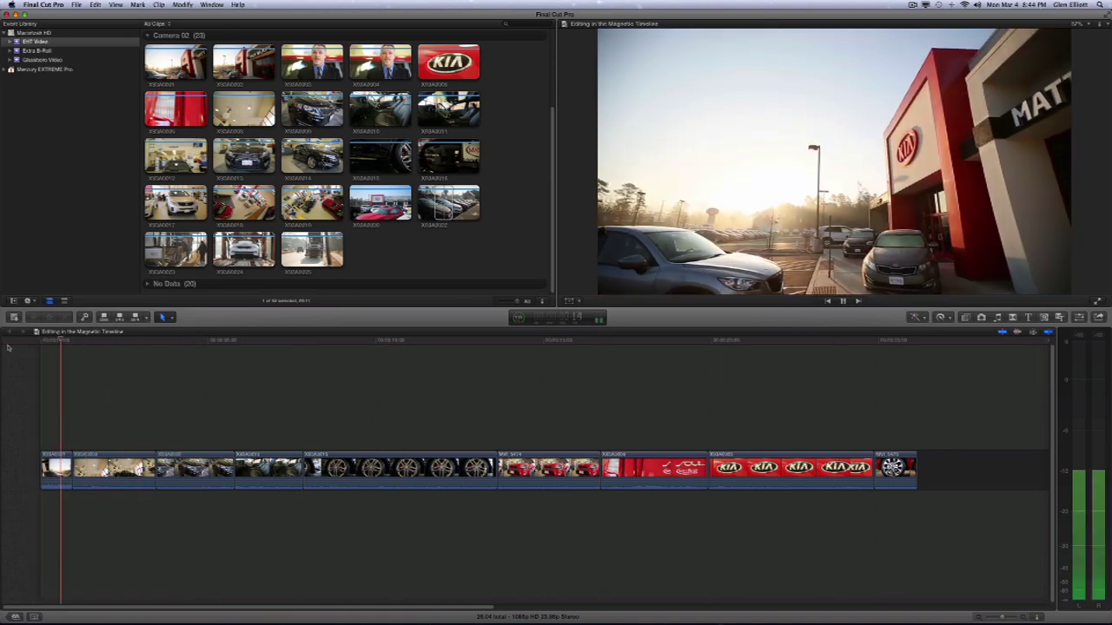
Step: Lengthen opening clip X93A0001 by four frames at its edit with X93A0008
{"action": "left_click_drag", "start_coordinate": [11, 348], "coordinate": [55, 343]}
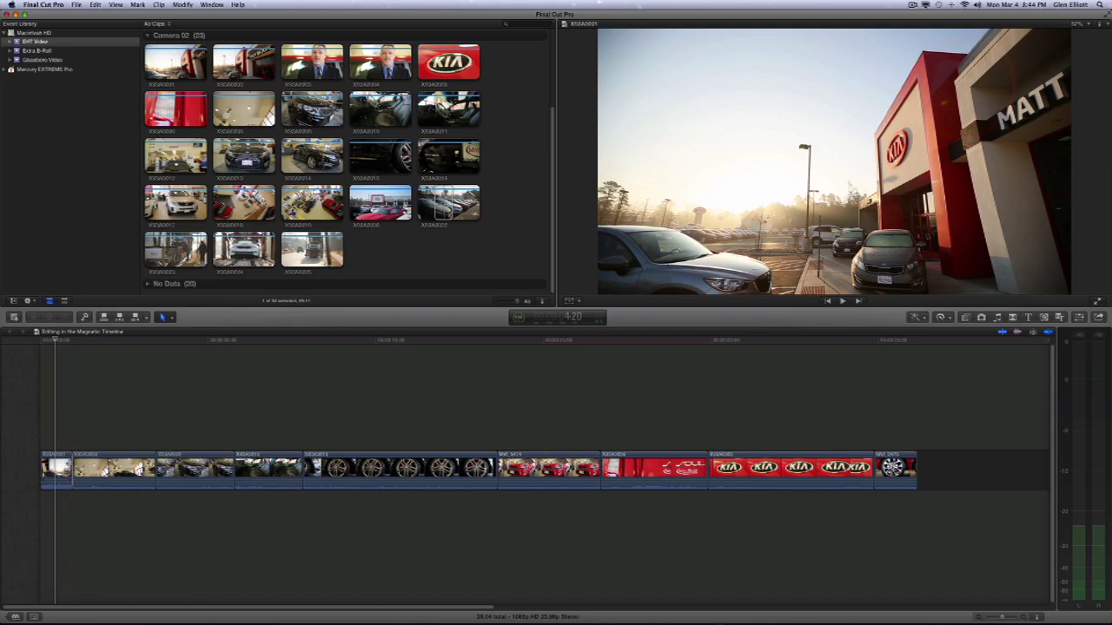
{"action": "left_click_drag", "start_coordinate": [72, 469], "coordinate": [73, 469]}
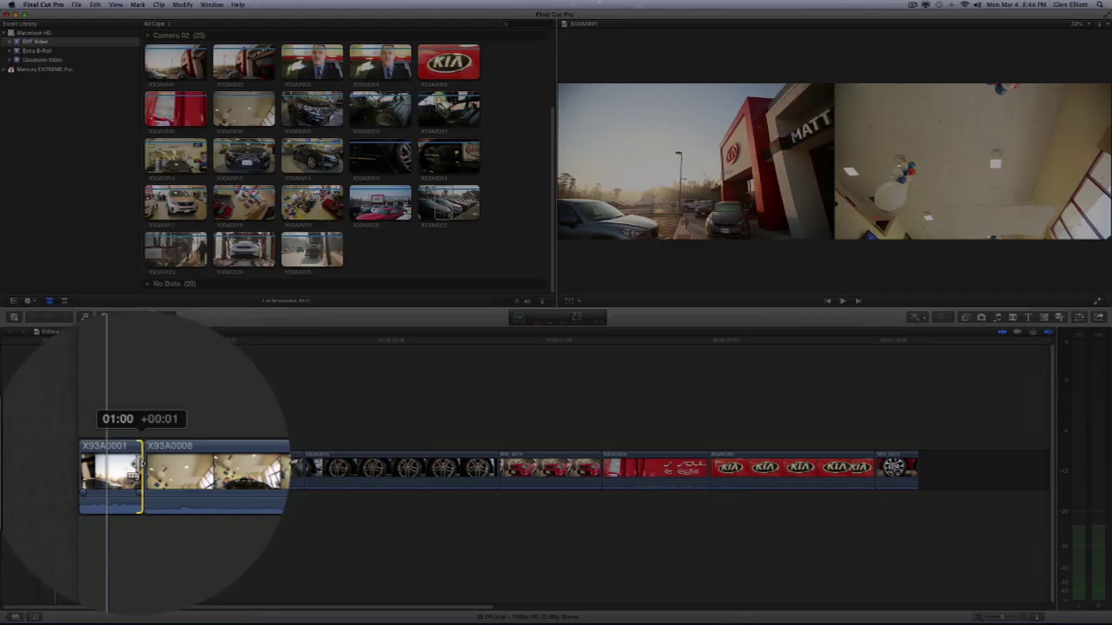
{"action": "mouse_move", "coordinate": [138, 462]}
{"action": "left_mouse_down"}
{"action": "mouse_move", "coordinate": [153, 467]}
{"action": "mouse_move", "coordinate": [97, 469]}
{"action": "mouse_move", "coordinate": [157, 469]}
{"action": "mouse_move", "coordinate": [111, 469]}
{"action": "mouse_move", "coordinate": [155, 469]}
{"action": "mouse_move", "coordinate": [126, 469]}
{"action": "left_mouse_up"}
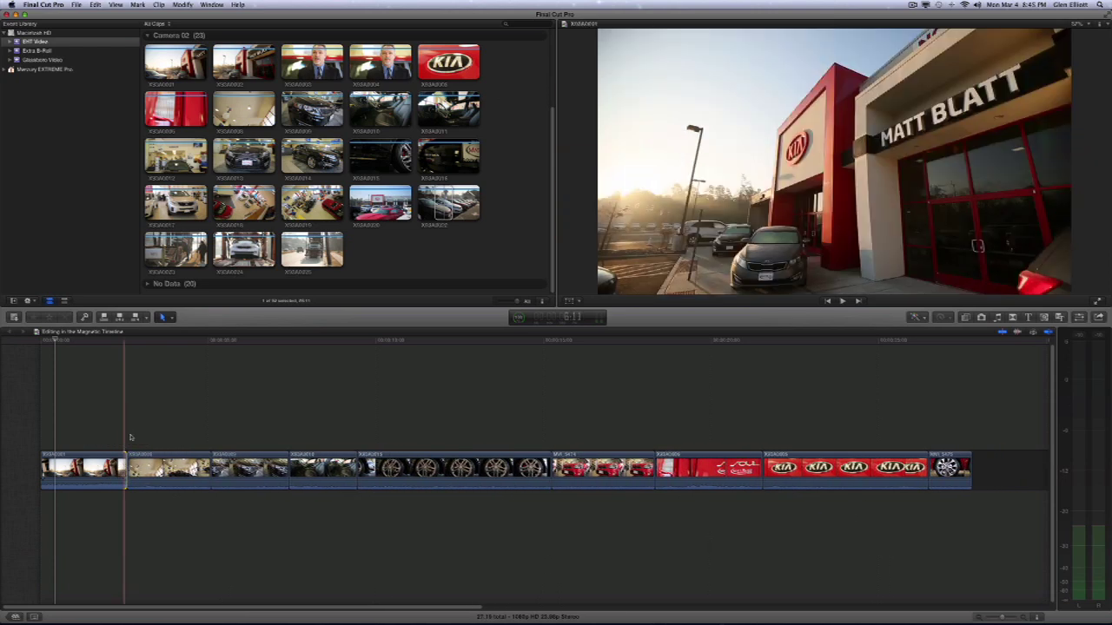
{"action": "key", "text": "space"}
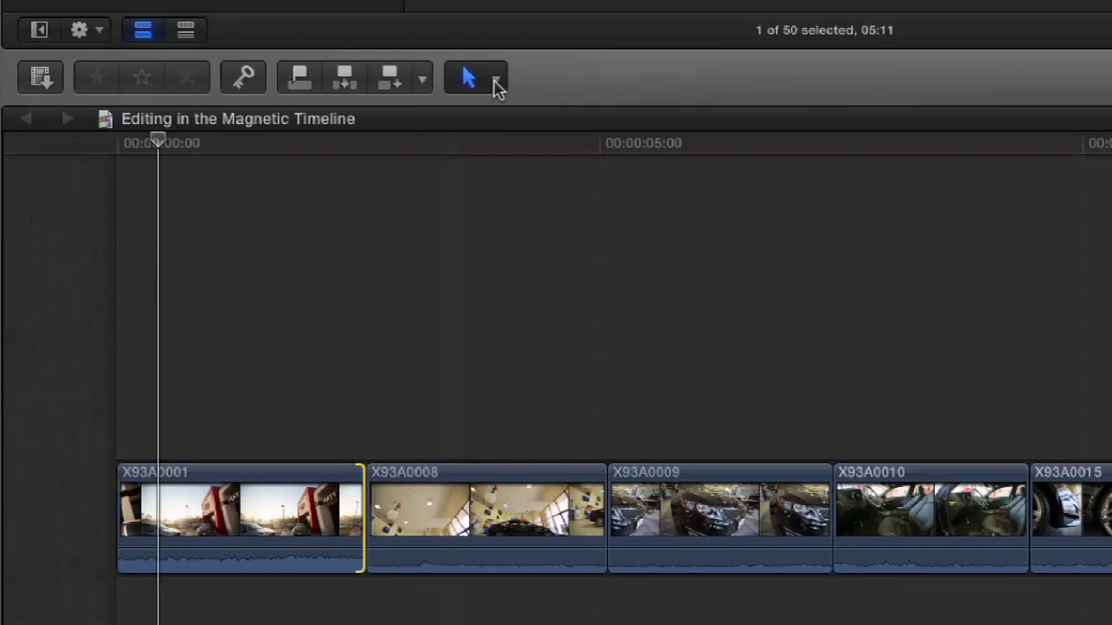
{"action": "left_click", "coordinate": [170, 317]}
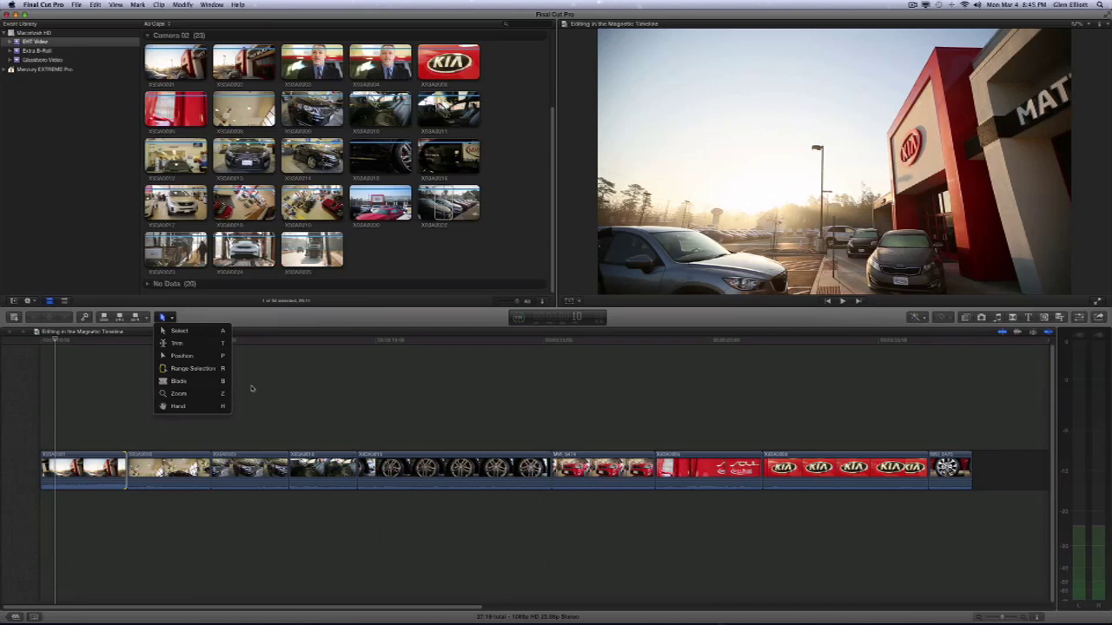
{"action": "left_click", "coordinate": [118, 392]}
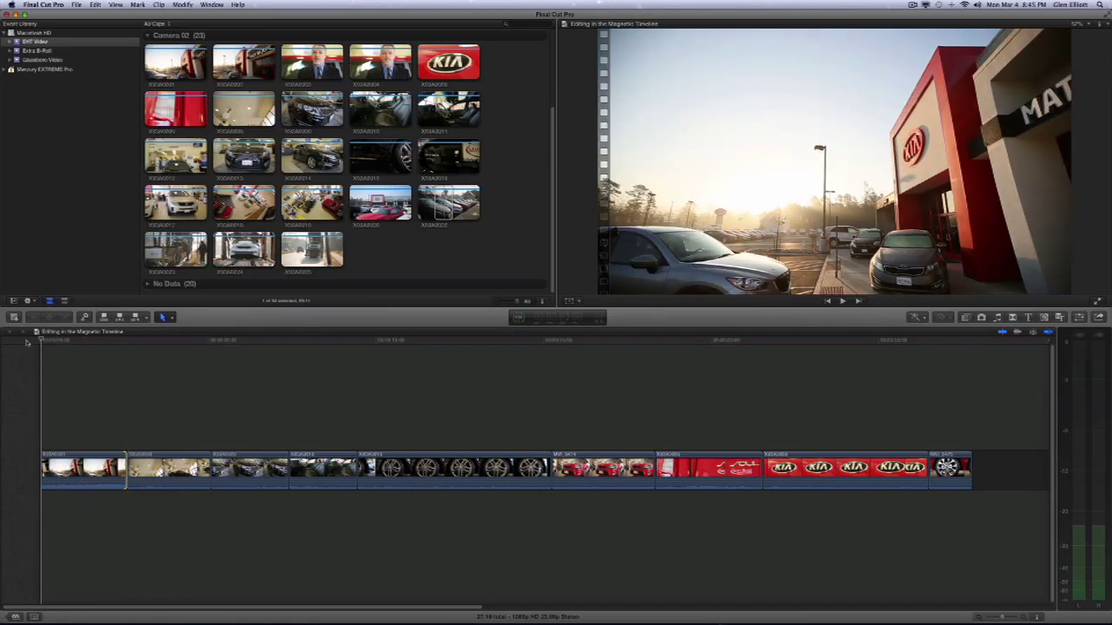
Step: Ripple-lengthen the first clip, then extend the second clip's end to the playhead
{"action": "key", "text": "space"}
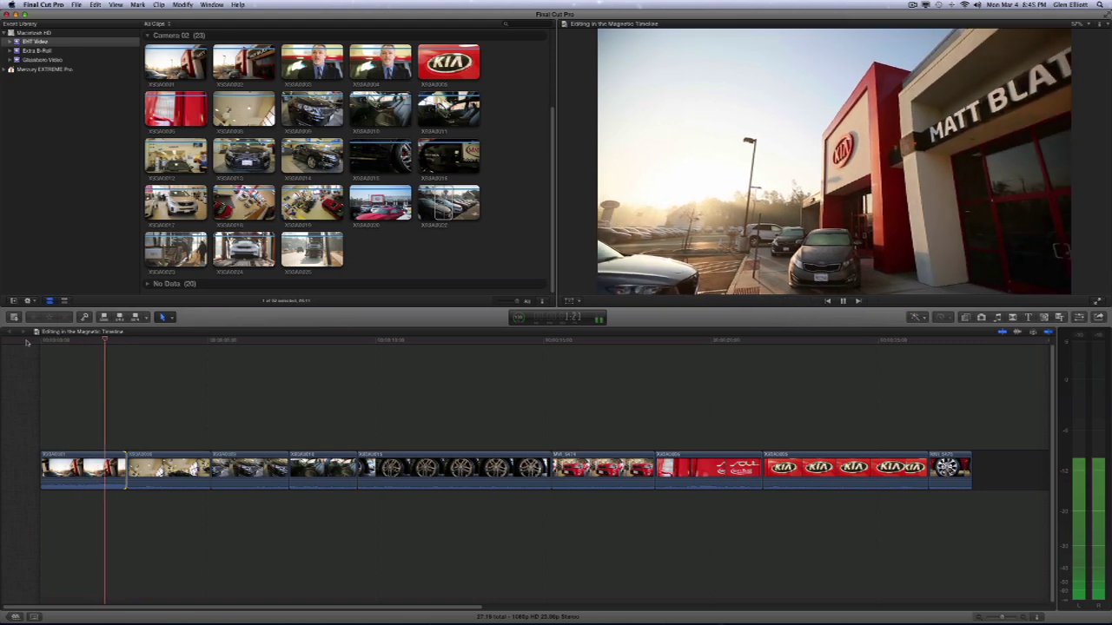
{"action": "key", "text": "space"}
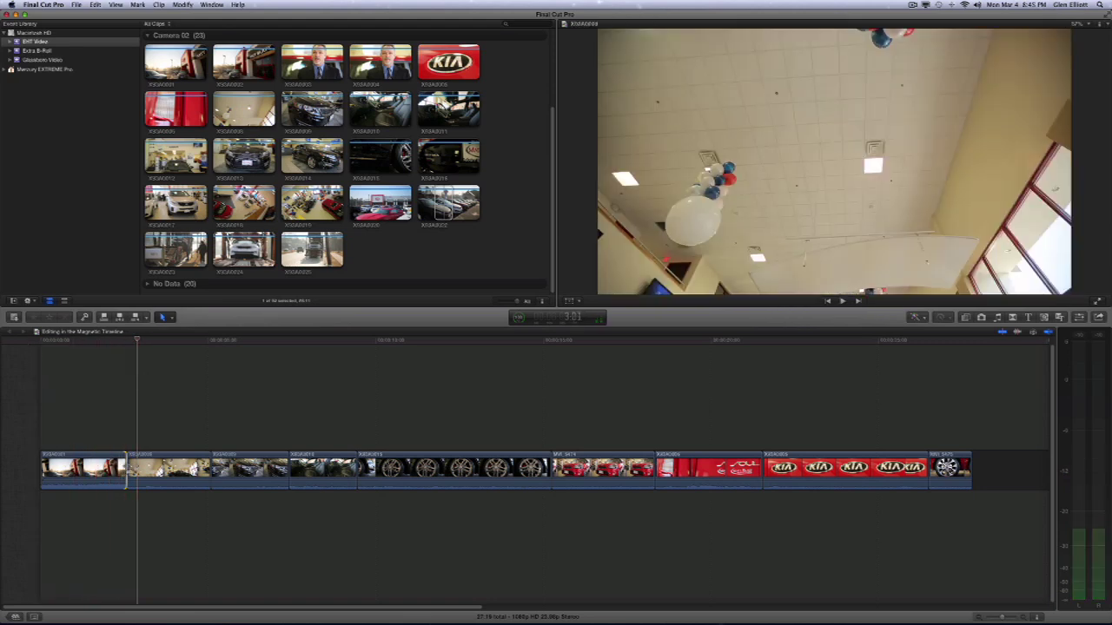
{"action": "left_click_drag", "start_coordinate": [126, 469], "coordinate": [178, 469]}
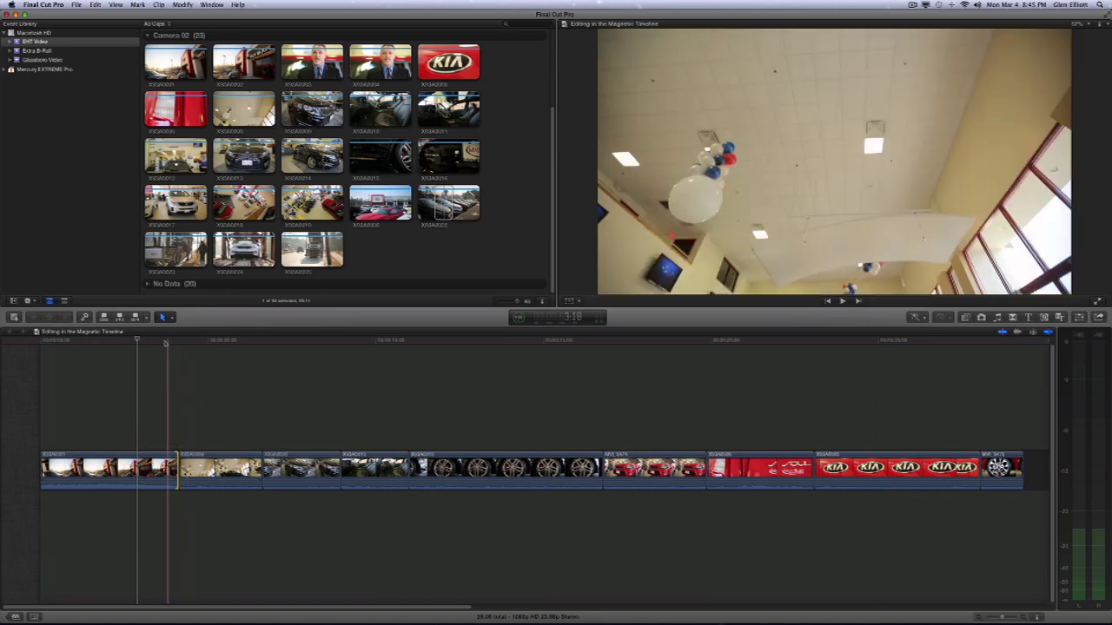
{"action": "left_click", "coordinate": [154, 339]}
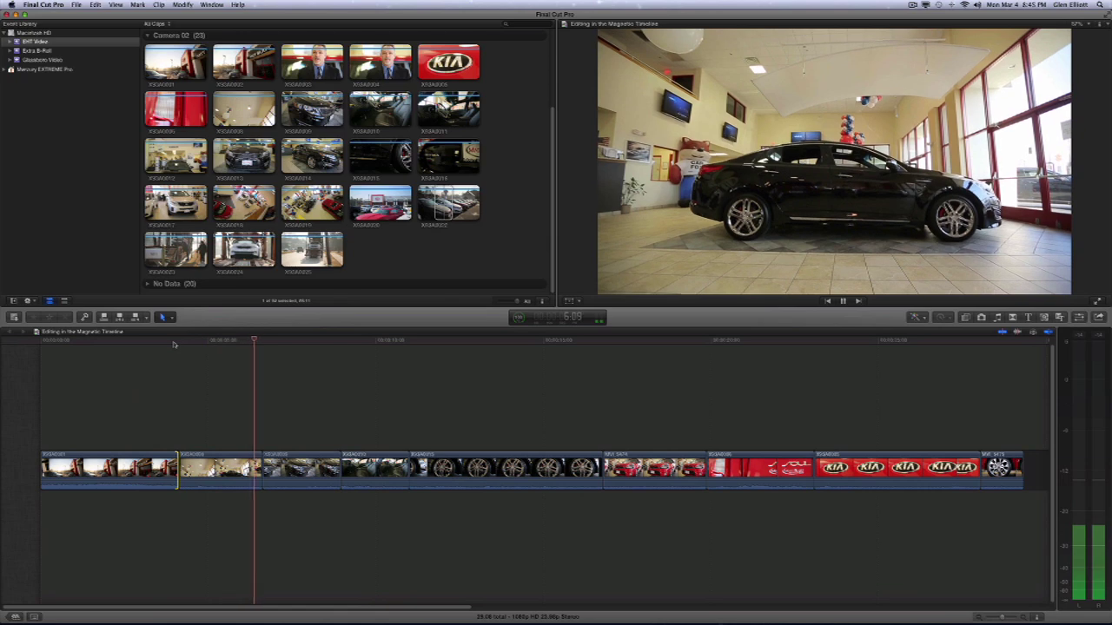
{"action": "key", "text": "space"}
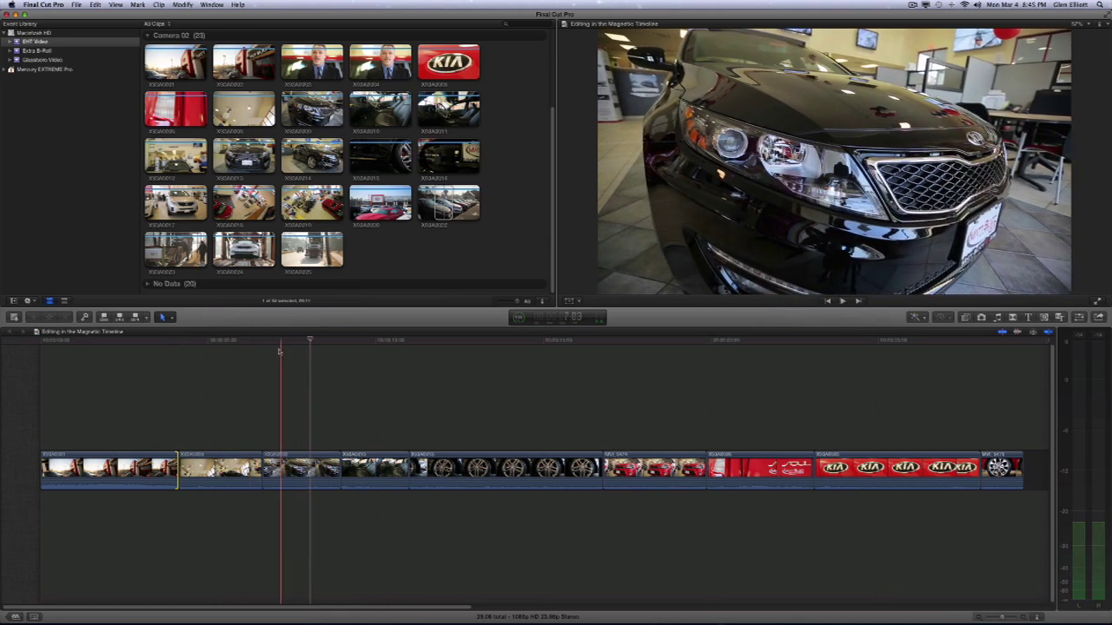
{"action": "left_click", "coordinate": [251, 339]}
{"action": "key", "text": "space"}
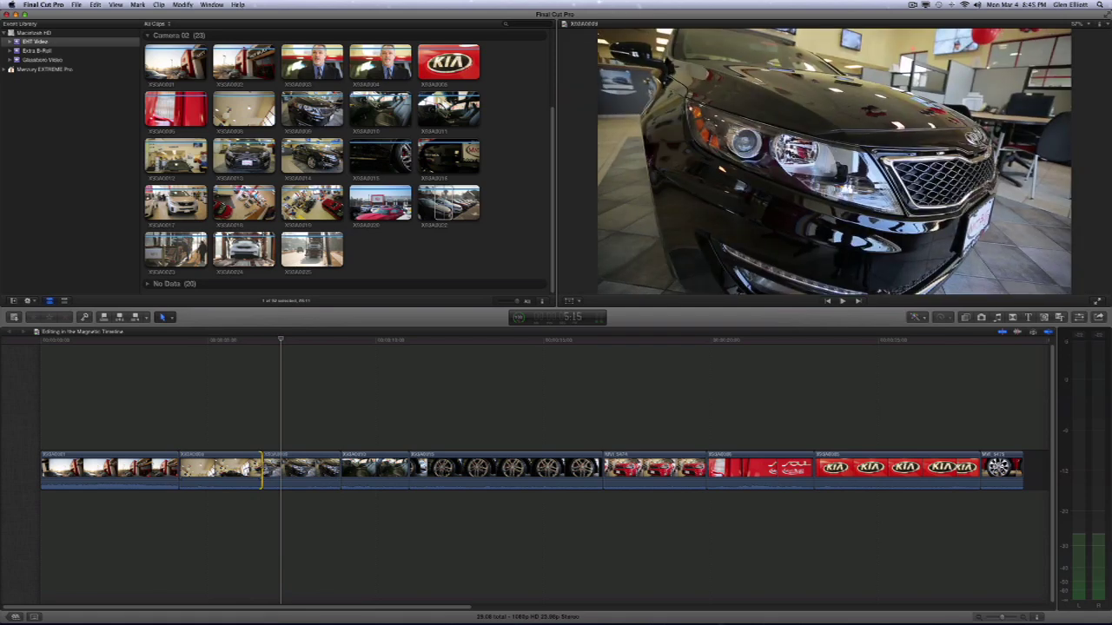
{"action": "left_click_drag", "start_coordinate": [261, 469], "coordinate": [281, 469]}
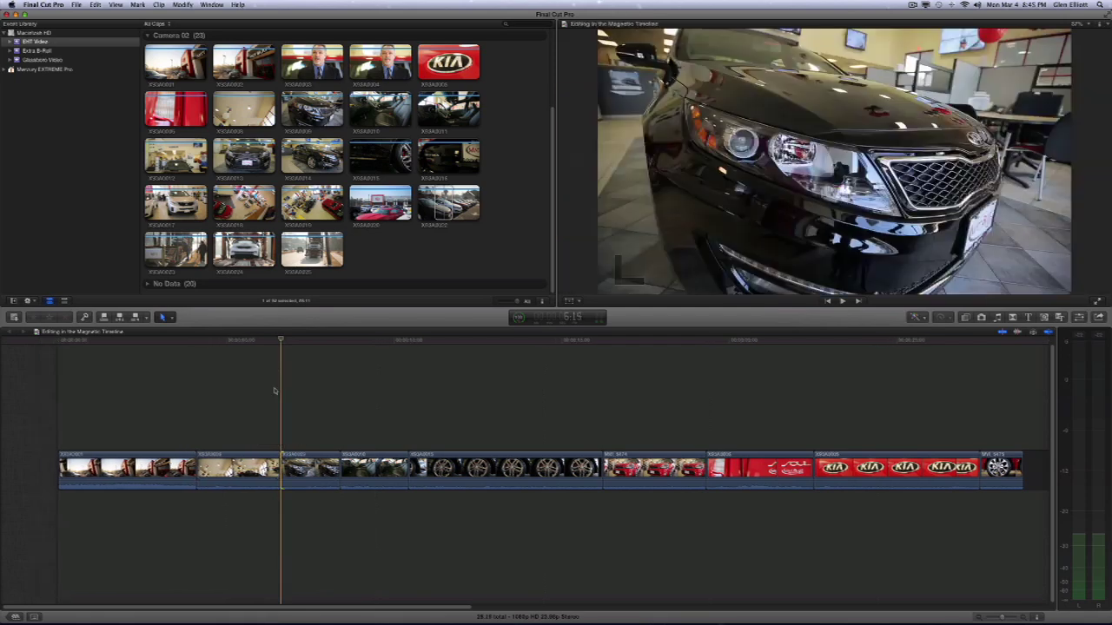
Step: Ripple-extend the next clip's end by 19 frames and more, pushing later clips right
{"action": "key", "text": "space"}
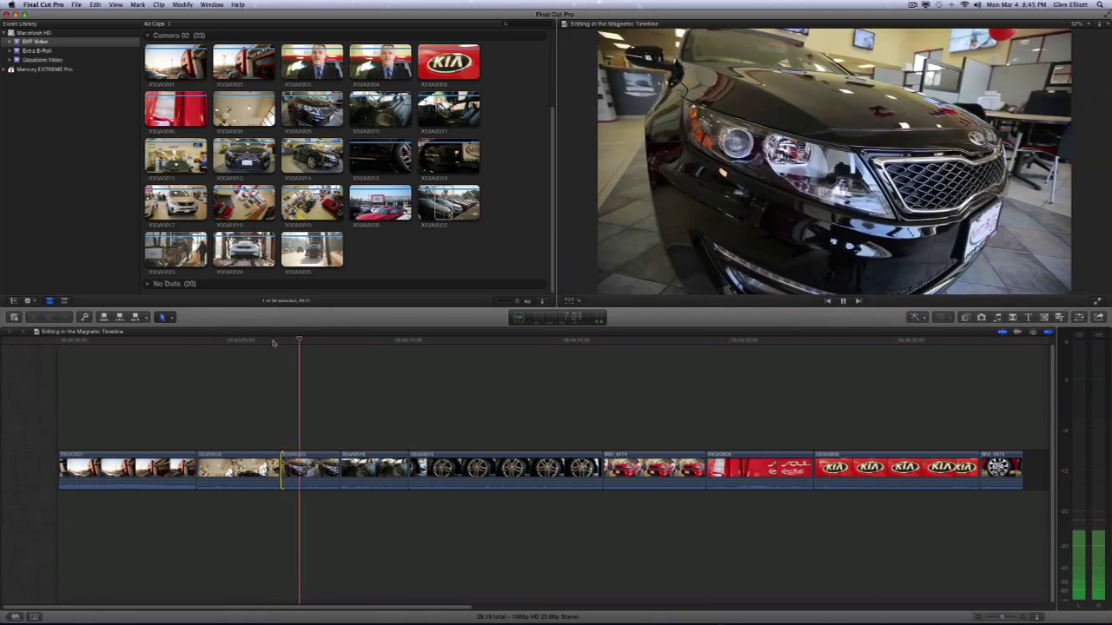
{"action": "key", "text": "space"}
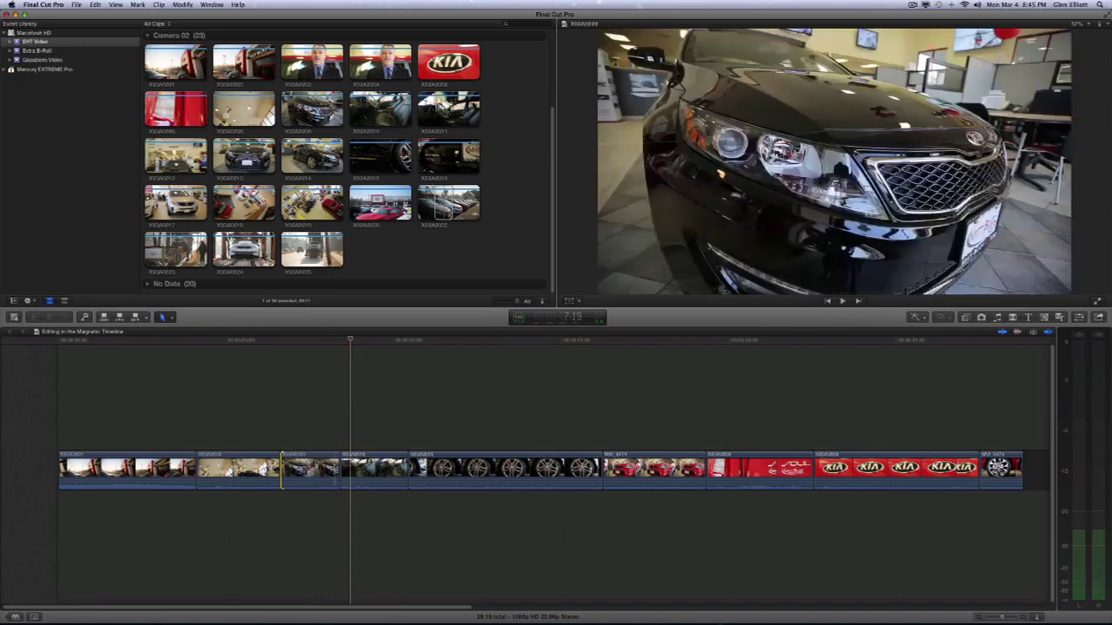
{"action": "left_click_drag", "start_coordinate": [339, 469], "coordinate": [360, 373]}
{"action": "key", "text": "space"}
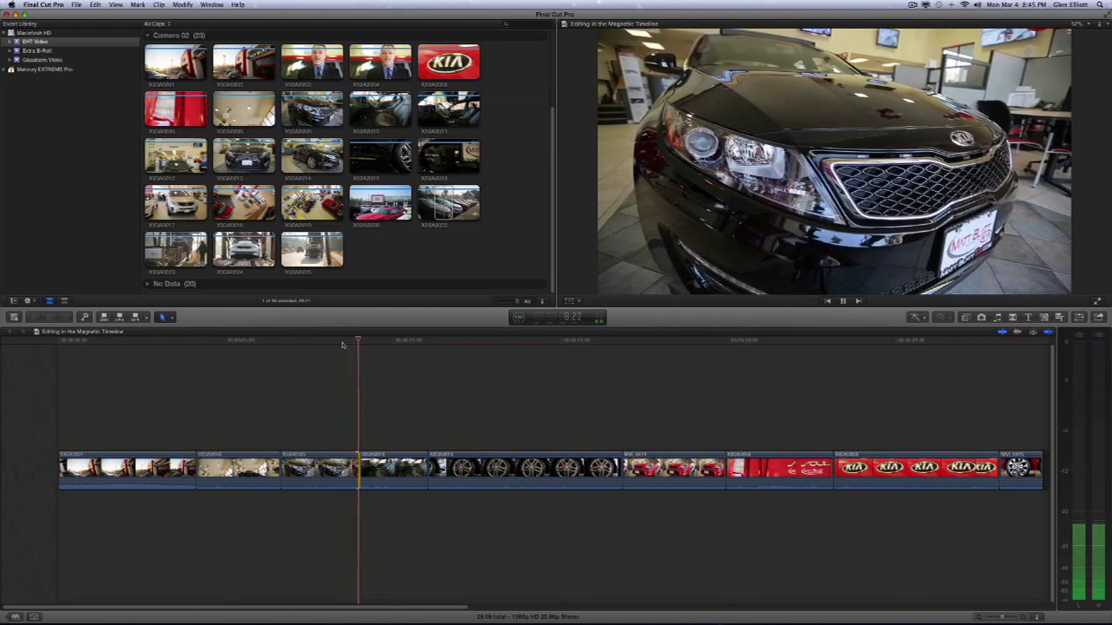
{"action": "key", "text": "space"}
{"action": "left_click", "coordinate": [389, 345]}
{"action": "left_click", "coordinate": [403, 345]}
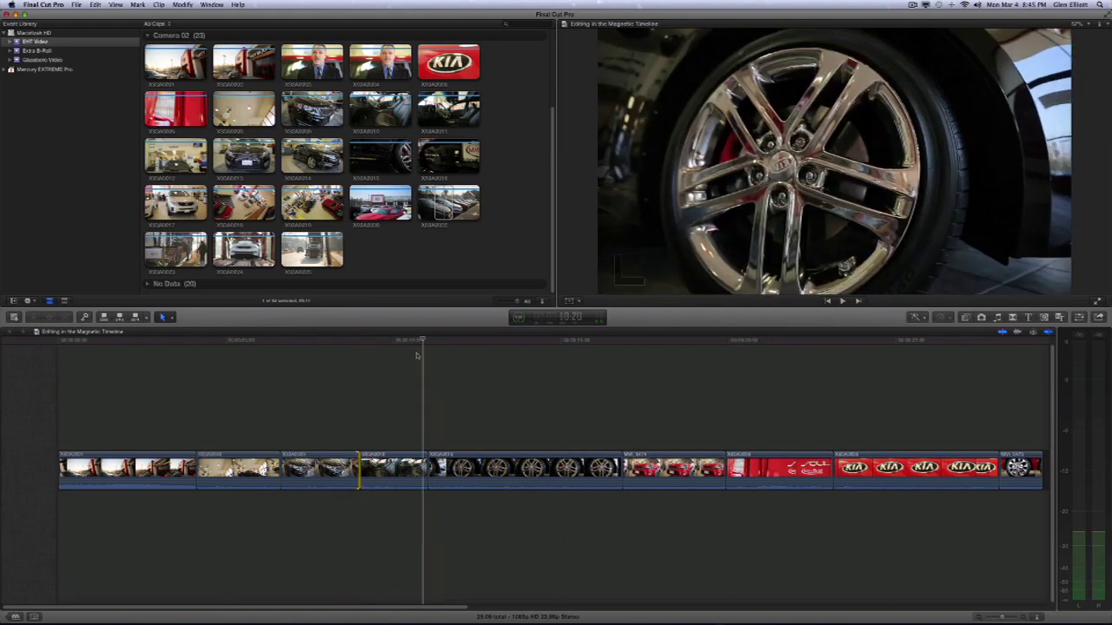
{"action": "left_click_drag", "start_coordinate": [359, 469], "coordinate": [484, 469]}
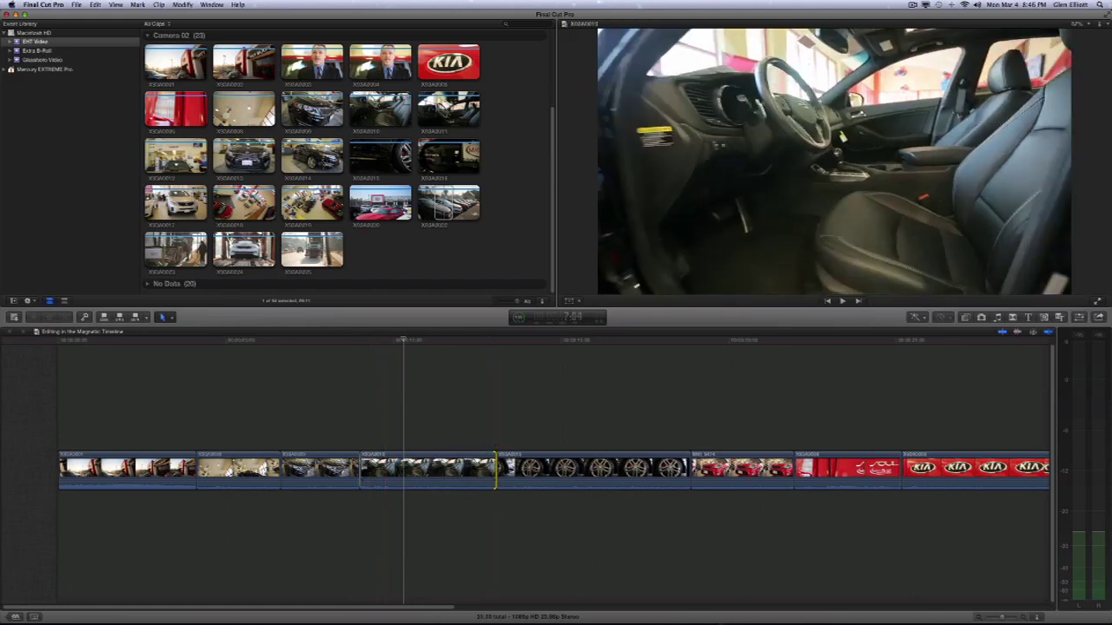
{"action": "left_click_drag", "start_coordinate": [360, 469], "coordinate": [423, 469]}
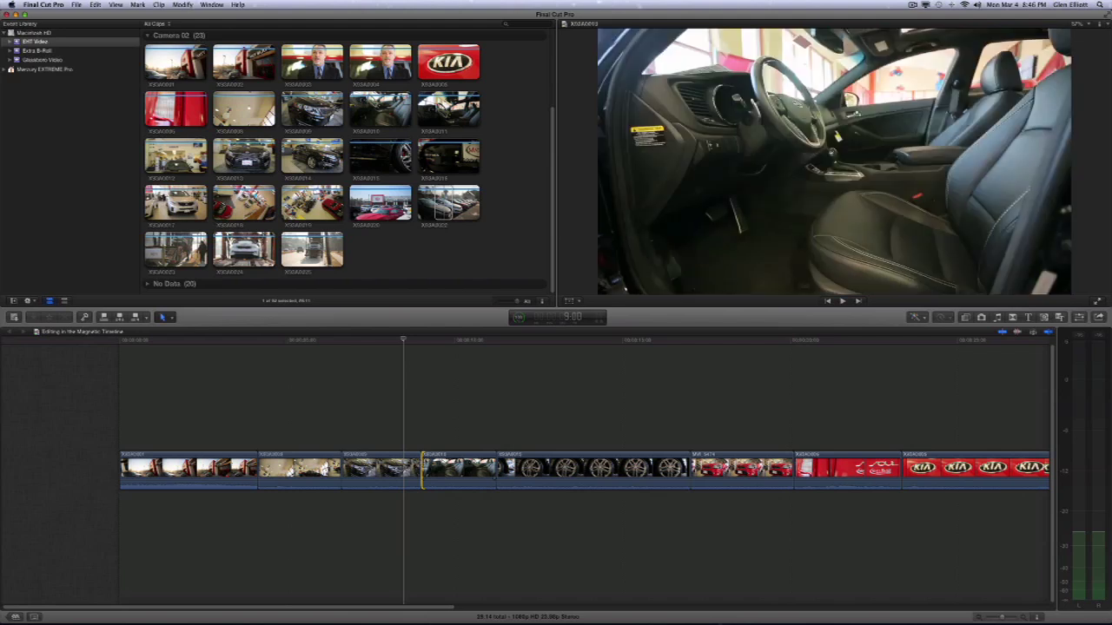
Step: Trim the X93A0009–X93A0010 cut back and forth, settling it three frames later
{"action": "left_click_drag", "start_coordinate": [423, 468], "coordinate": [397, 469]}
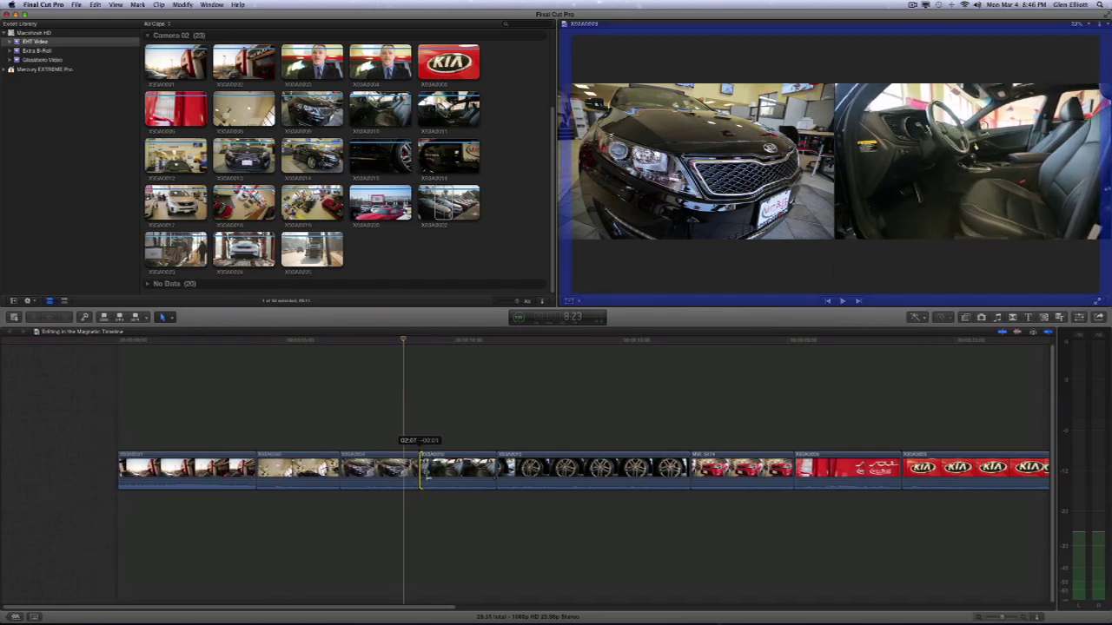
{"action": "mouse_move", "coordinate": [402, 473]}
{"action": "left_mouse_down"}
{"action": "mouse_move", "coordinate": [417, 476]}
{"action": "mouse_move", "coordinate": [385, 476]}
{"action": "left_mouse_up"}
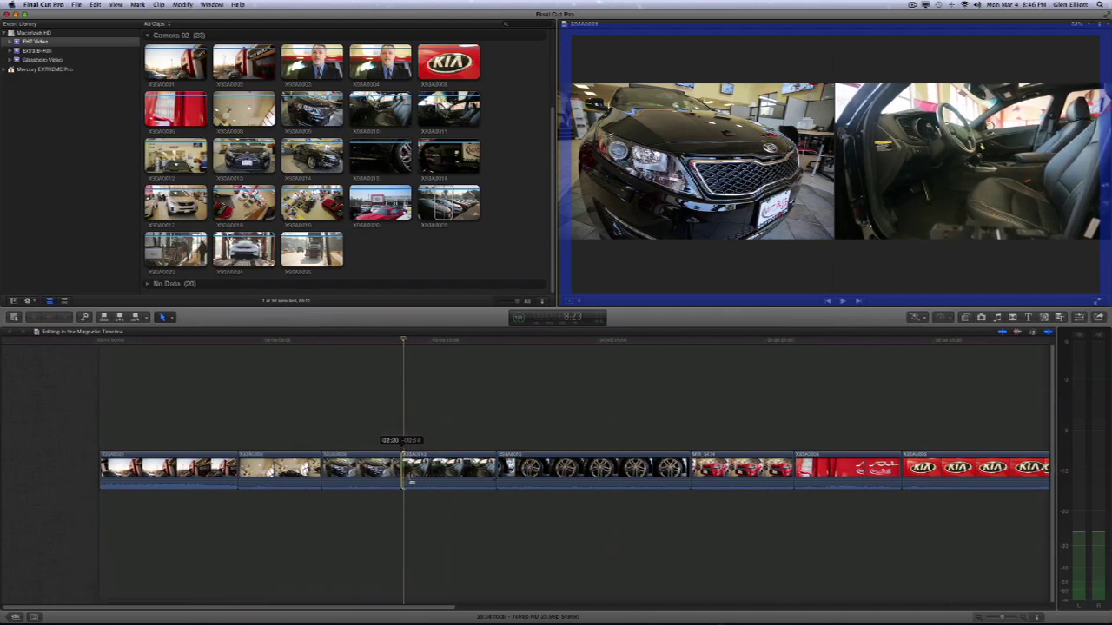
{"action": "left_click_drag", "start_coordinate": [418, 476], "coordinate": [388, 476]}
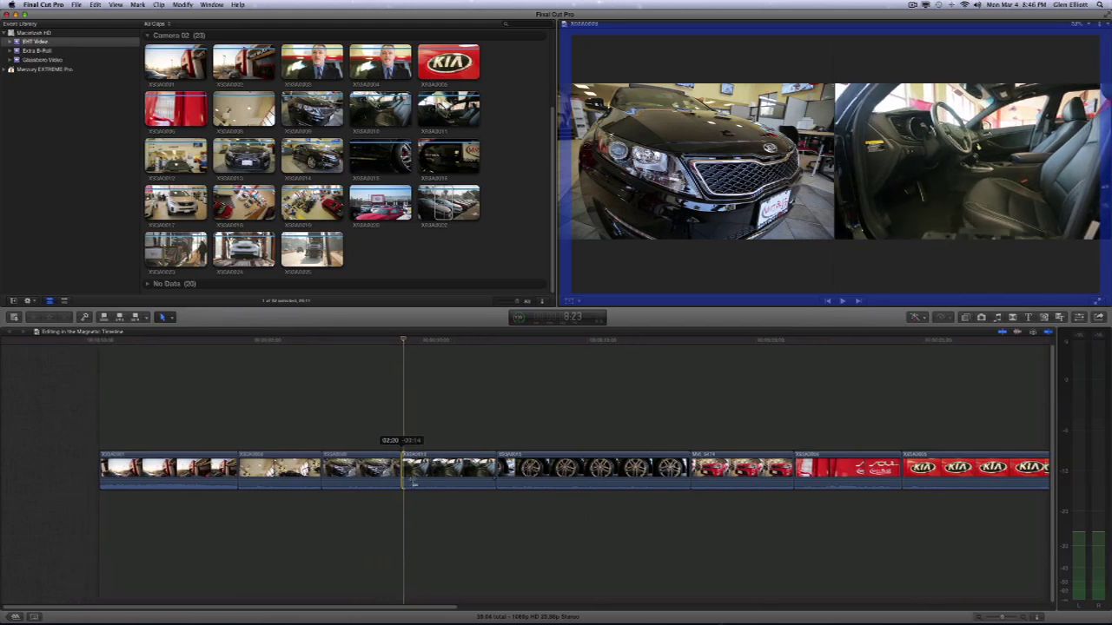
{"action": "mouse_move", "coordinate": [414, 483]}
{"action": "left_mouse_down"}
{"action": "mouse_move", "coordinate": [391, 483]}
{"action": "mouse_move", "coordinate": [449, 473]}
{"action": "mouse_move", "coordinate": [417, 474]}
{"action": "left_mouse_up"}
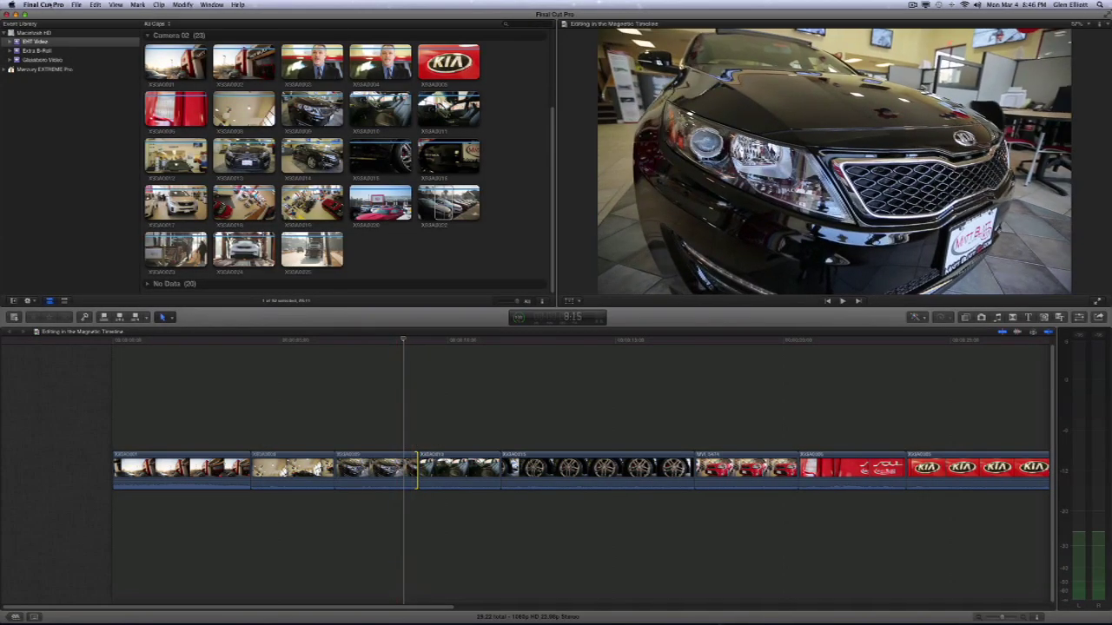
{"action": "left_click", "coordinate": [44, 5]}
Step: Enable Show detailed trimming feedback in the Editing preferences and test it on an edit point
{"action": "left_click", "coordinate": [52, 31]}
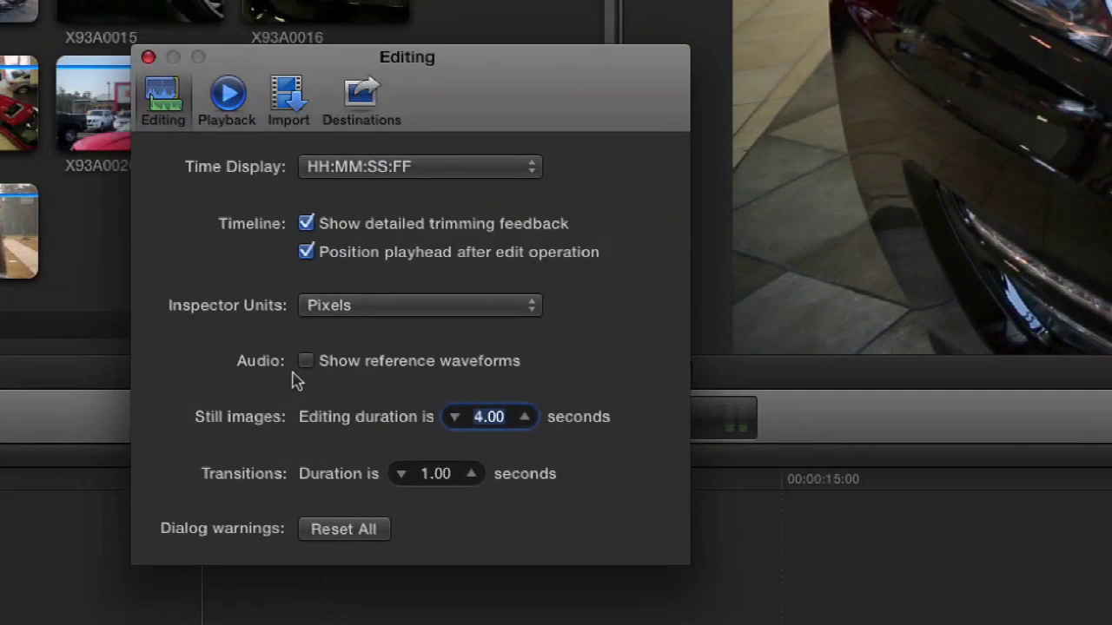
{"action": "left_click_drag", "start_coordinate": [491, 128], "coordinate": [694, 119]}
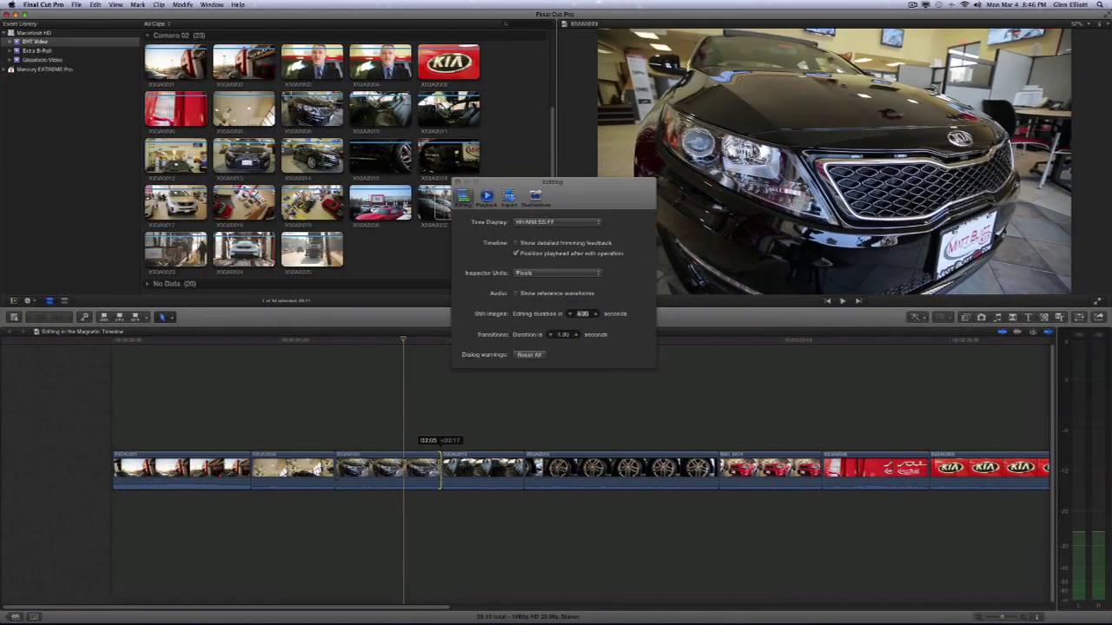
{"action": "left_click", "coordinate": [515, 244]}
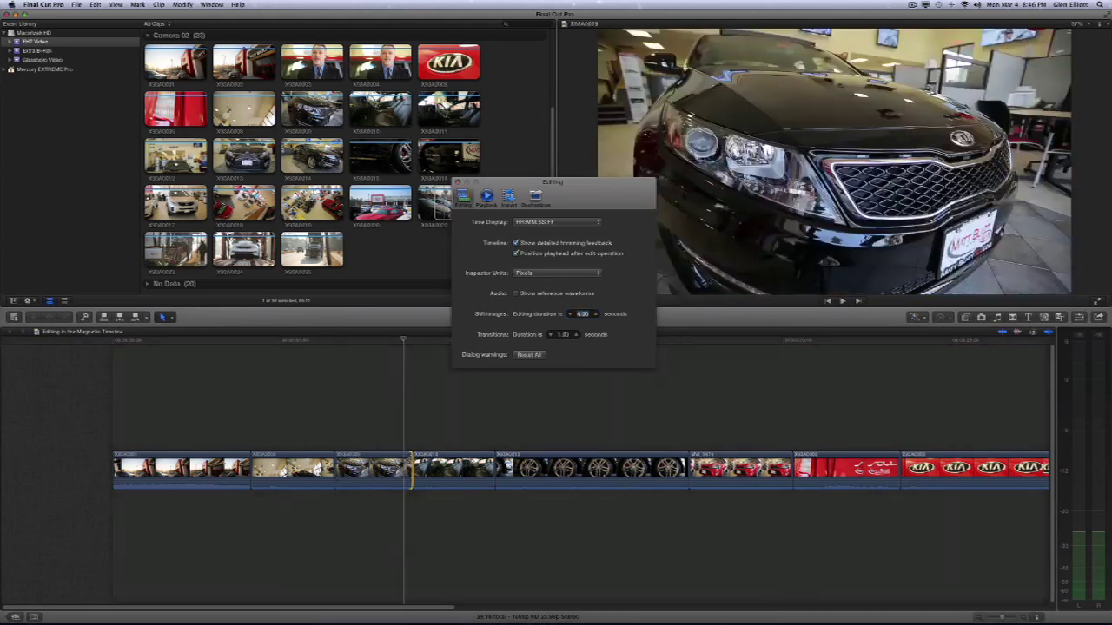
{"action": "mouse_move", "coordinate": [411, 469]}
{"action": "left_mouse_down"}
{"action": "mouse_move", "coordinate": [434, 469]}
{"action": "mouse_move", "coordinate": [412, 469]}
{"action": "left_mouse_up"}
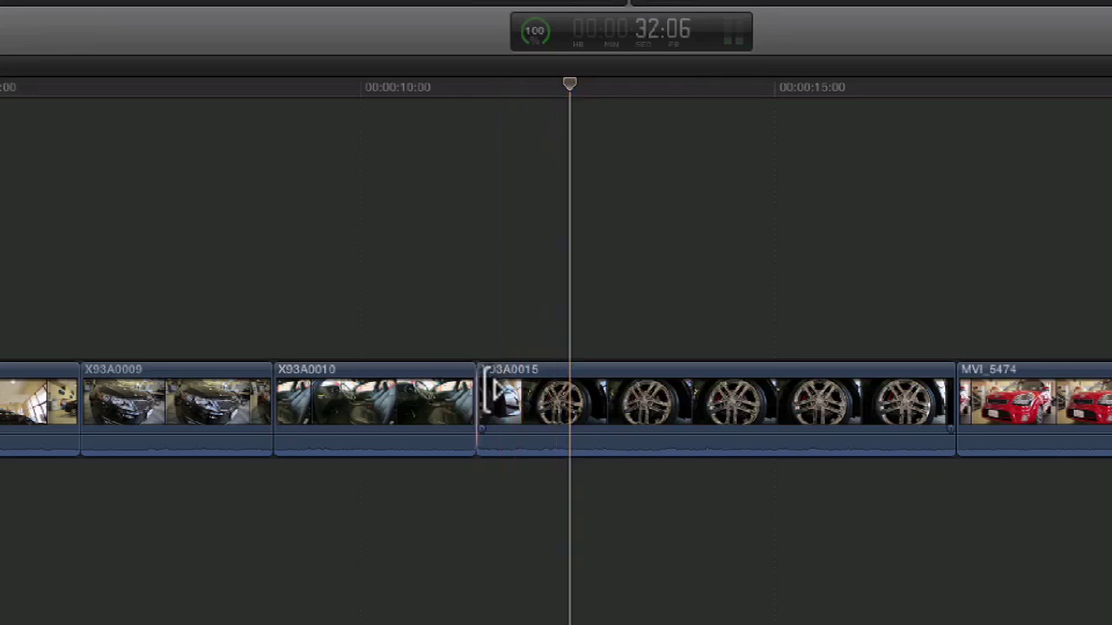
Step: Ripple-trim four frames (+00:04) off the start of the X93A0015 wheel clip
{"action": "mouse_move", "coordinate": [483, 395]}
{"action": "left_mouse_down"}
{"action": "mouse_move", "coordinate": [673, 401]}
{"action": "mouse_move", "coordinate": [479, 402]}
{"action": "left_mouse_up"}
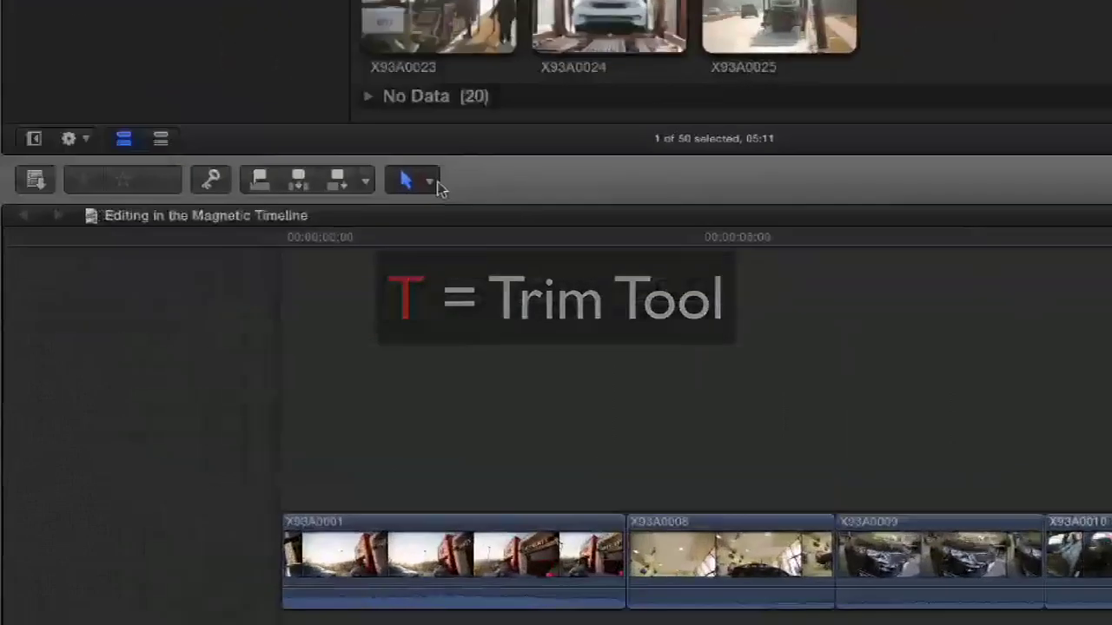
{"action": "left_click", "coordinate": [171, 318]}
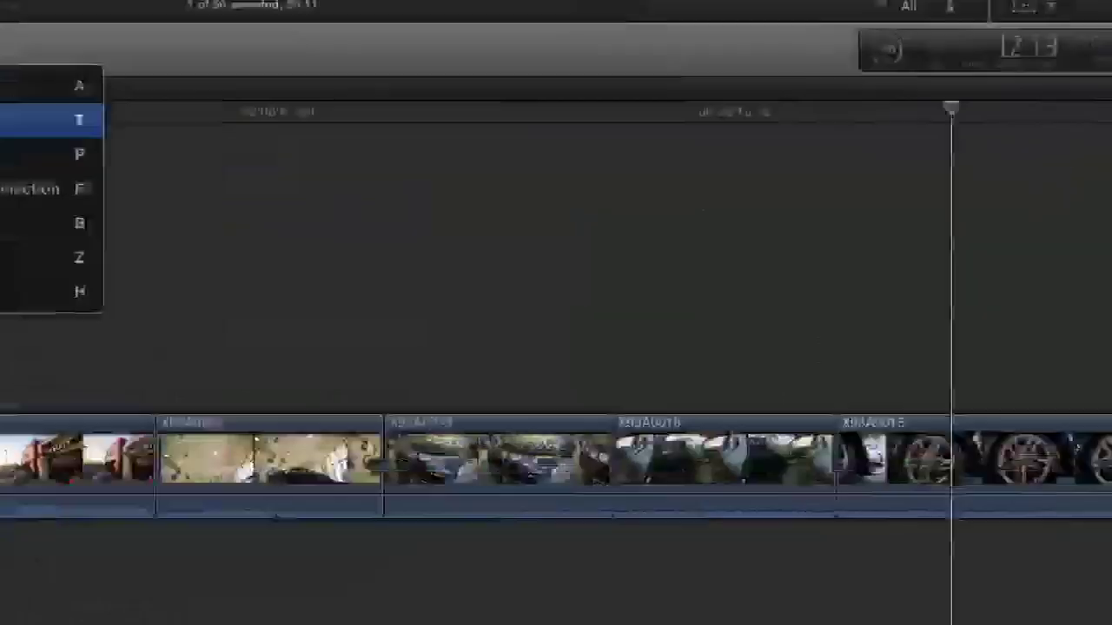
Step: With the Trim tool, slide MVI_5474 13 frames later between X93A0015 and X93A0006
{"action": "left_click", "coordinate": [506, 217]}
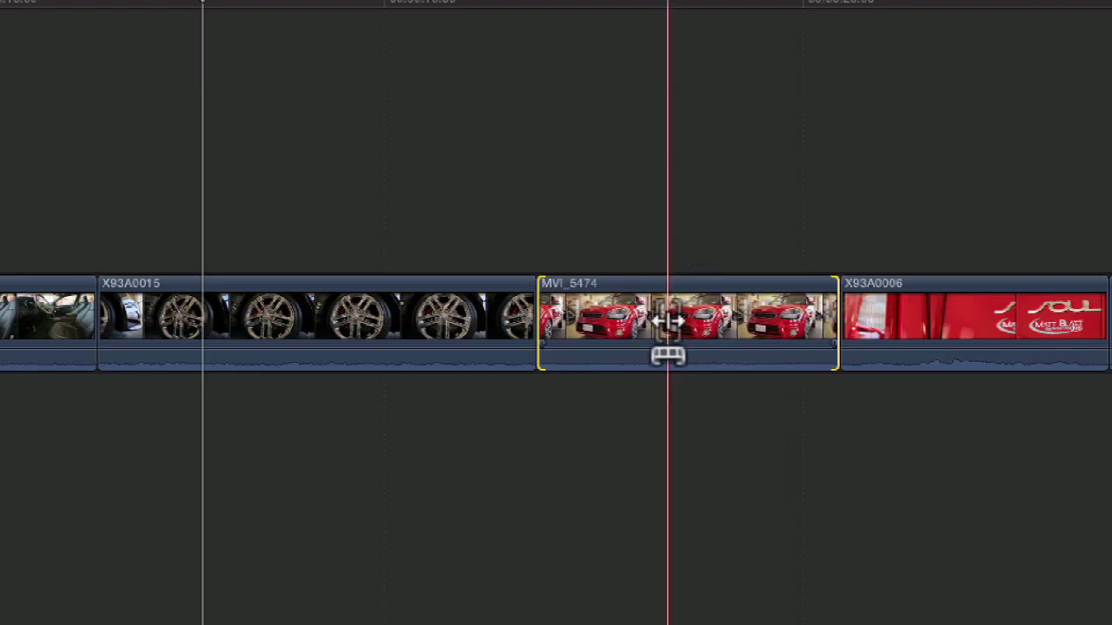
{"action": "left_click_drag", "start_coordinate": [667, 321], "coordinate": [706, 318]}
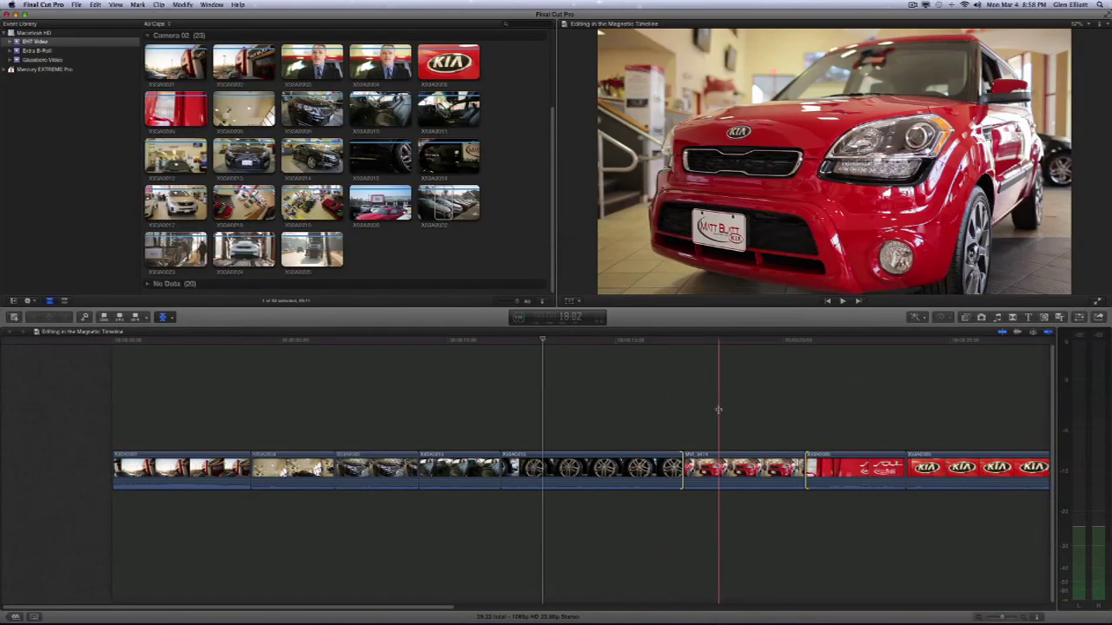